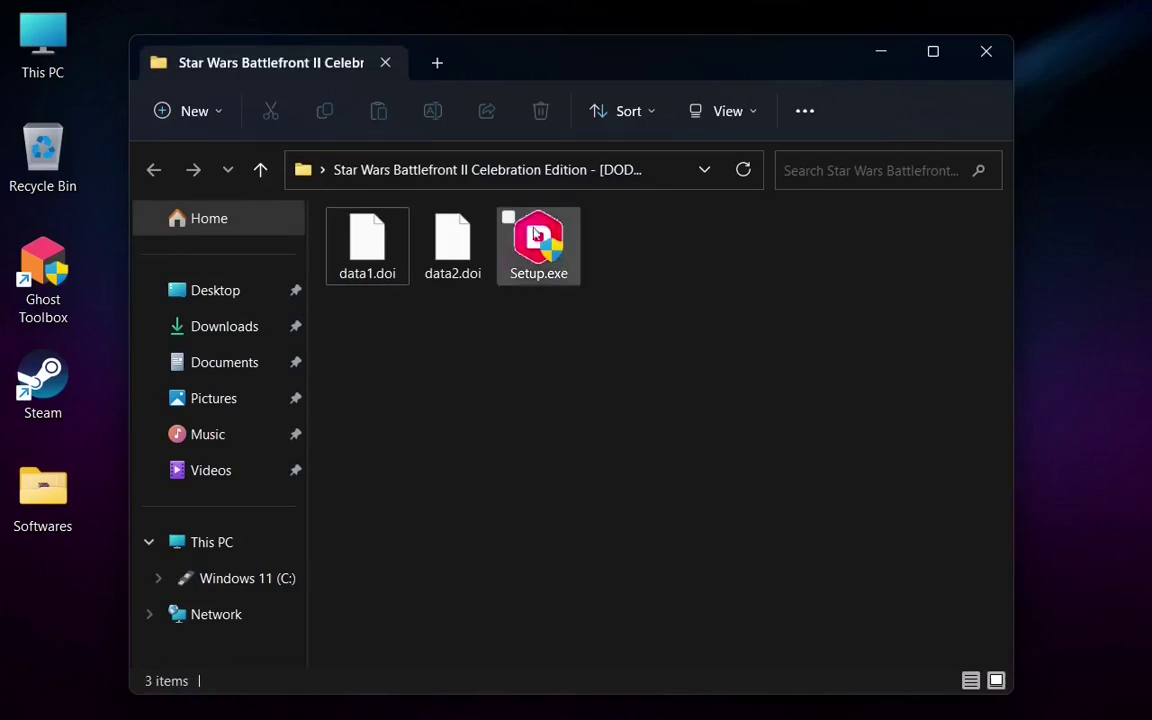
Step: Open the On-Screen Keyboard and move it below the setup files so that Setup.exe is accessible
{"action": "left_click", "coordinate": [36, 692]}
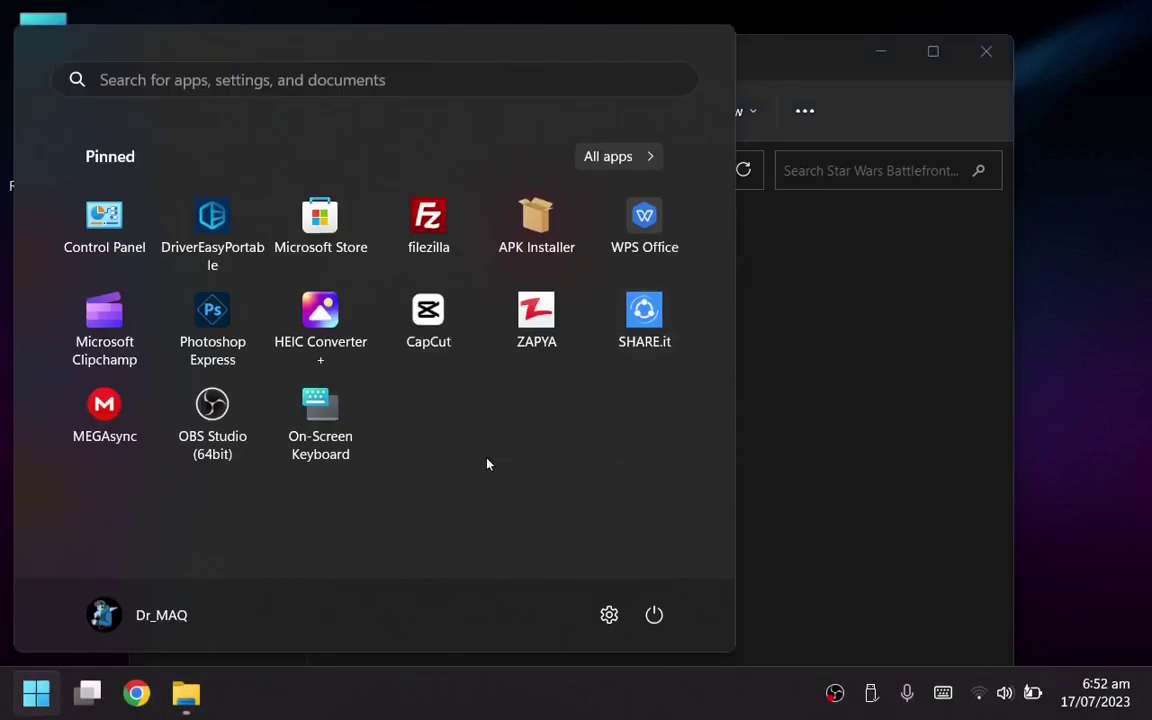
{"action": "left_click", "coordinate": [343, 432]}
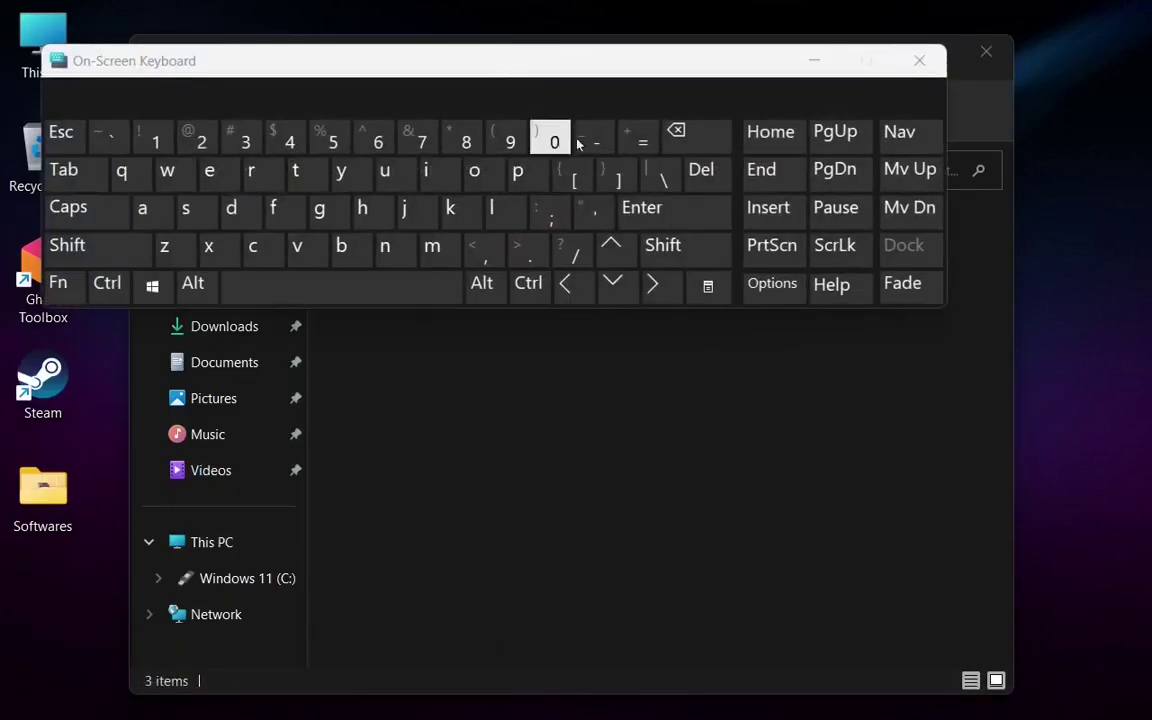
{"action": "left_click_drag", "start_coordinate": [494, 75], "coordinate": [551, 457]}
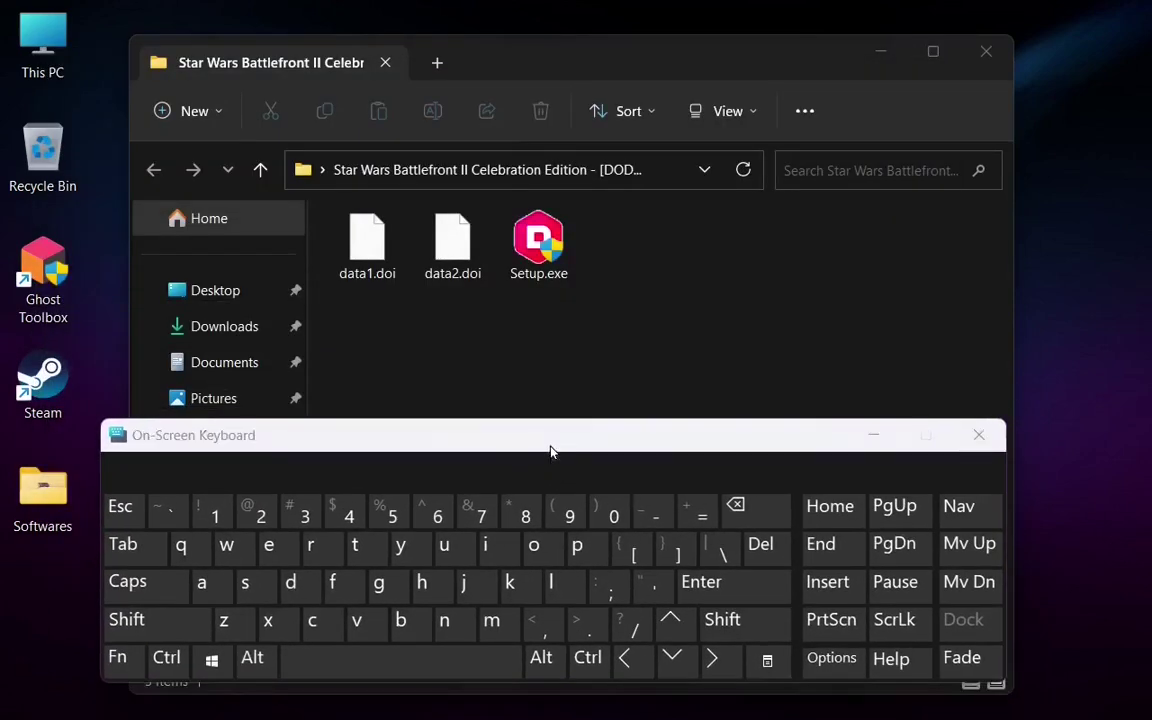
Step: Run Setup.exe and dismiss the game's splash image with the On-Screen Keyboard
{"action": "left_click", "coordinate": [553, 245]}
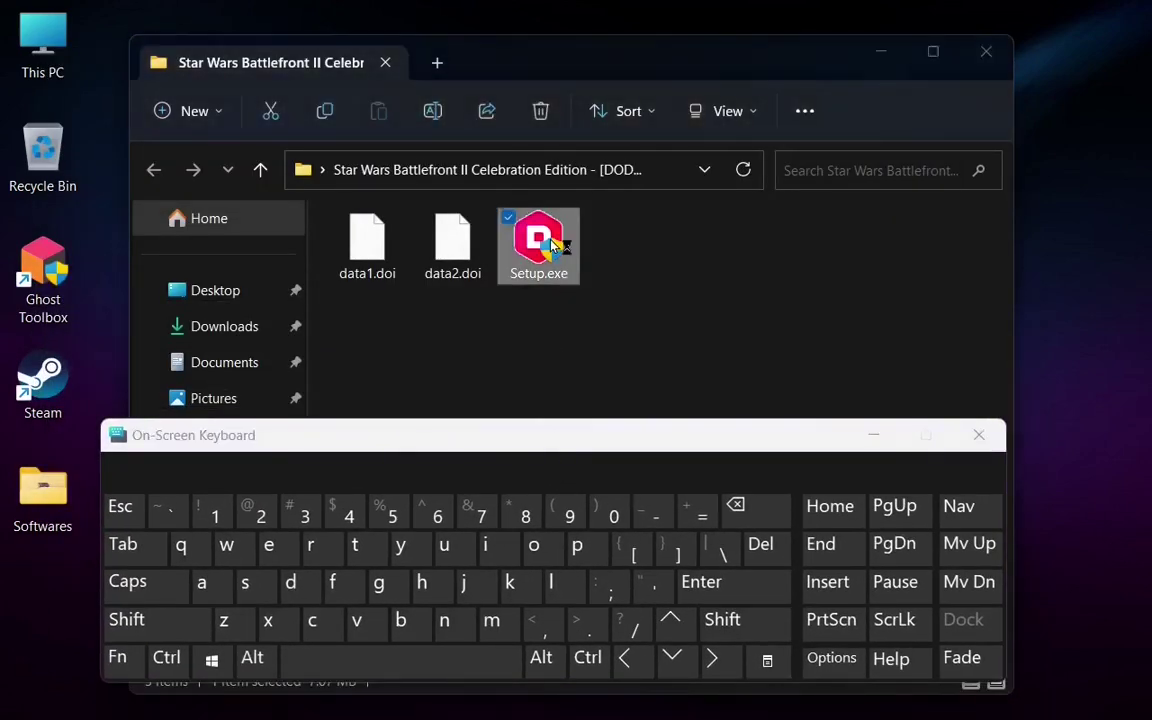
{"action": "double_click", "coordinate": [551, 245]}
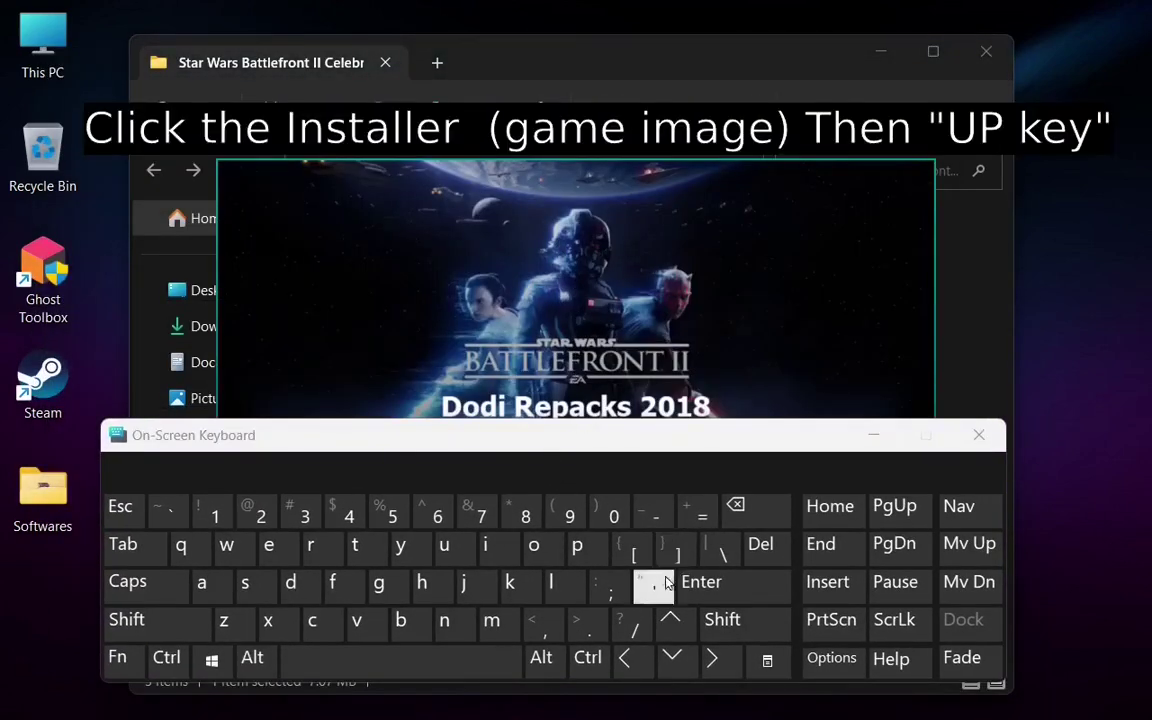
{"action": "left_click", "coordinate": [670, 620]}
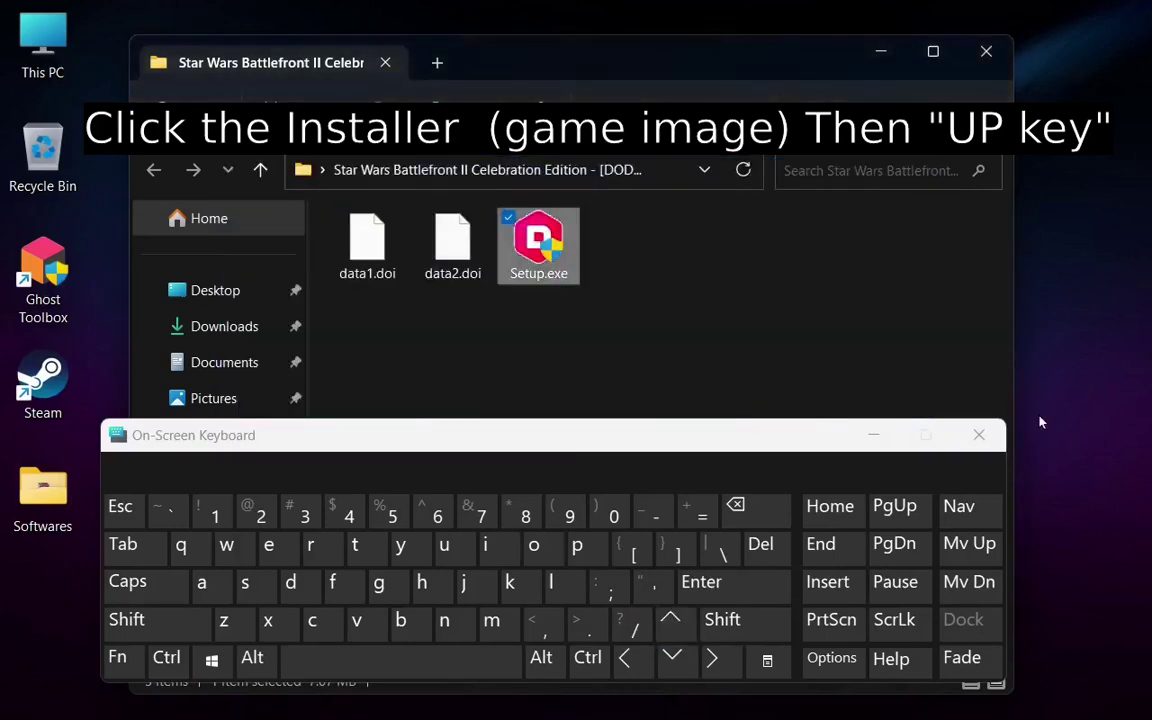
Step: Close the On-Screen Keyboard and bring the running installer to its welcome page
{"action": "left_click", "coordinate": [979, 435]}
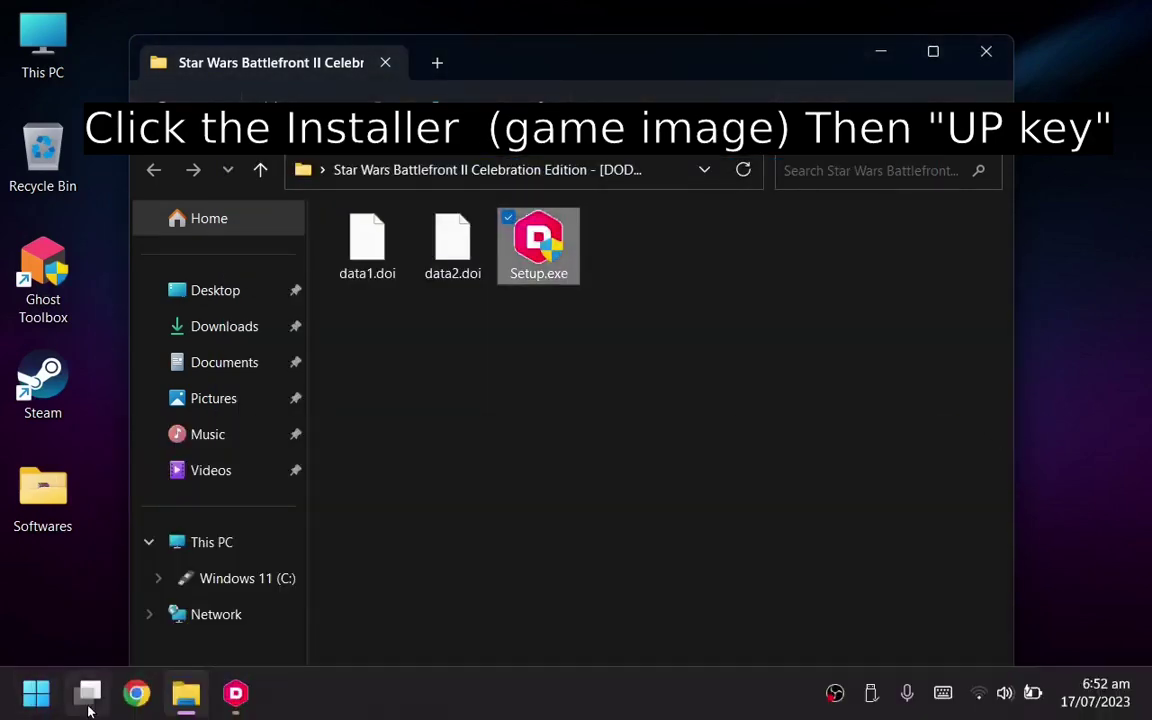
{"action": "left_click", "coordinate": [235, 692]}
{"action": "left_click", "coordinate": [452, 288]}
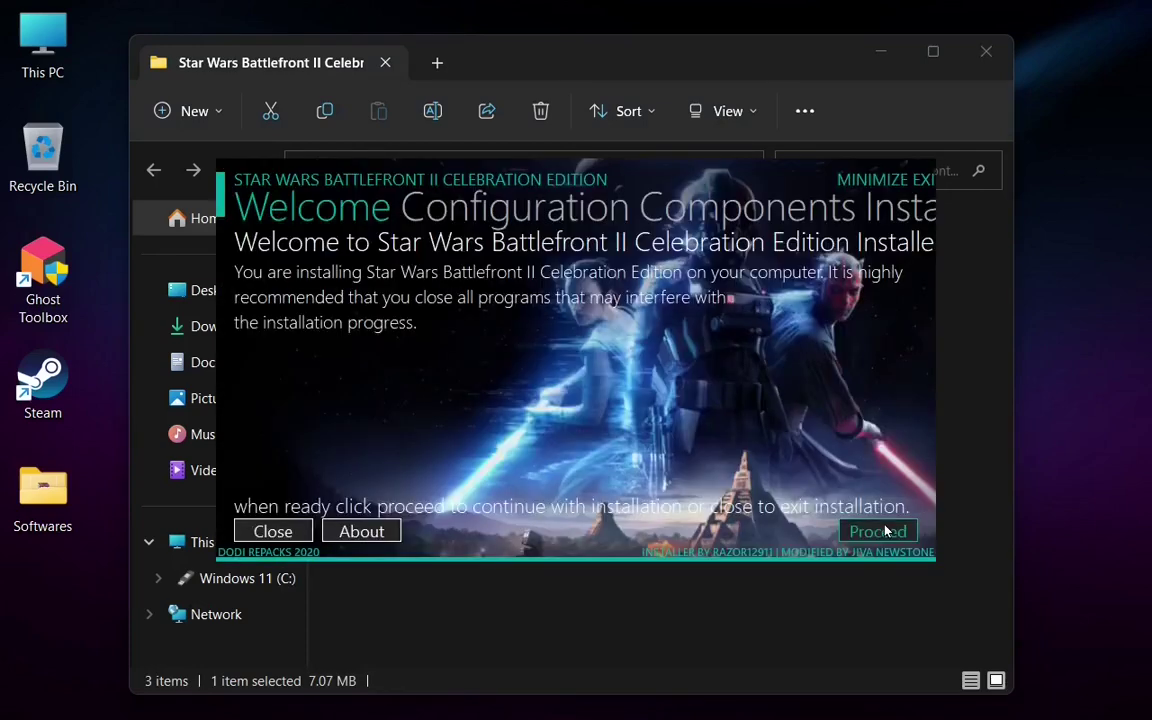
Step: Configure the installation in the default destination, with the Create Start Menu Icons and Install DirectX 9.0c options cleared
{"action": "left_click", "coordinate": [884, 531]}
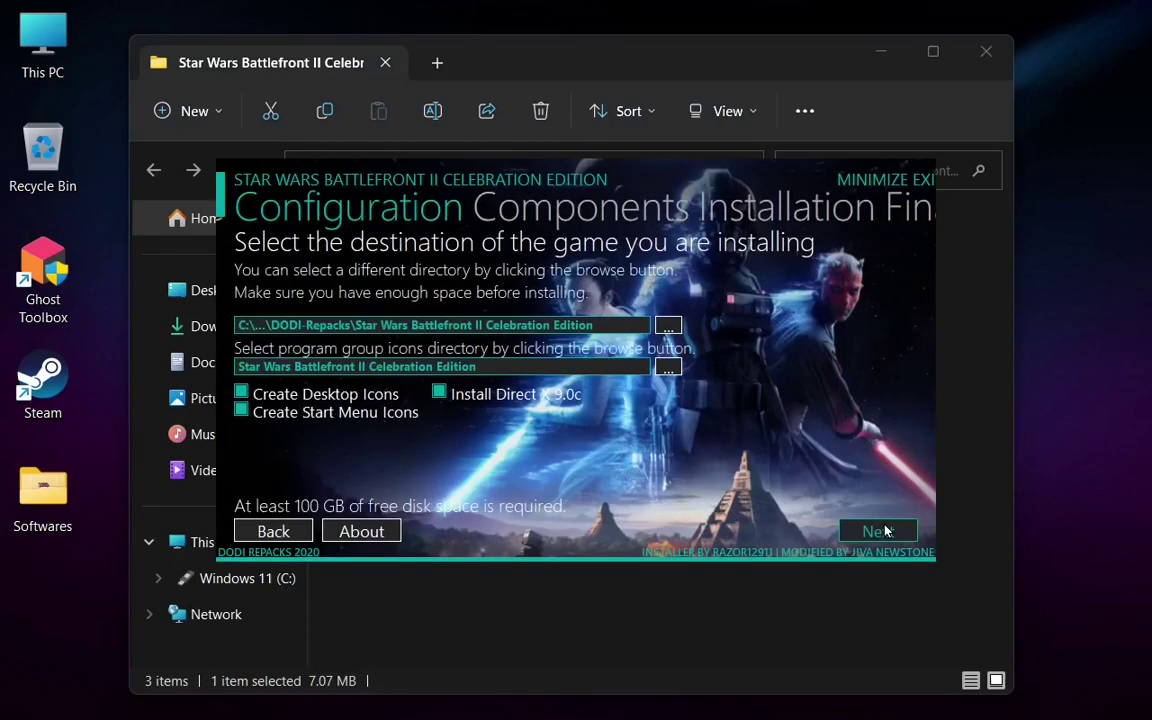
{"action": "left_click", "coordinate": [242, 410]}
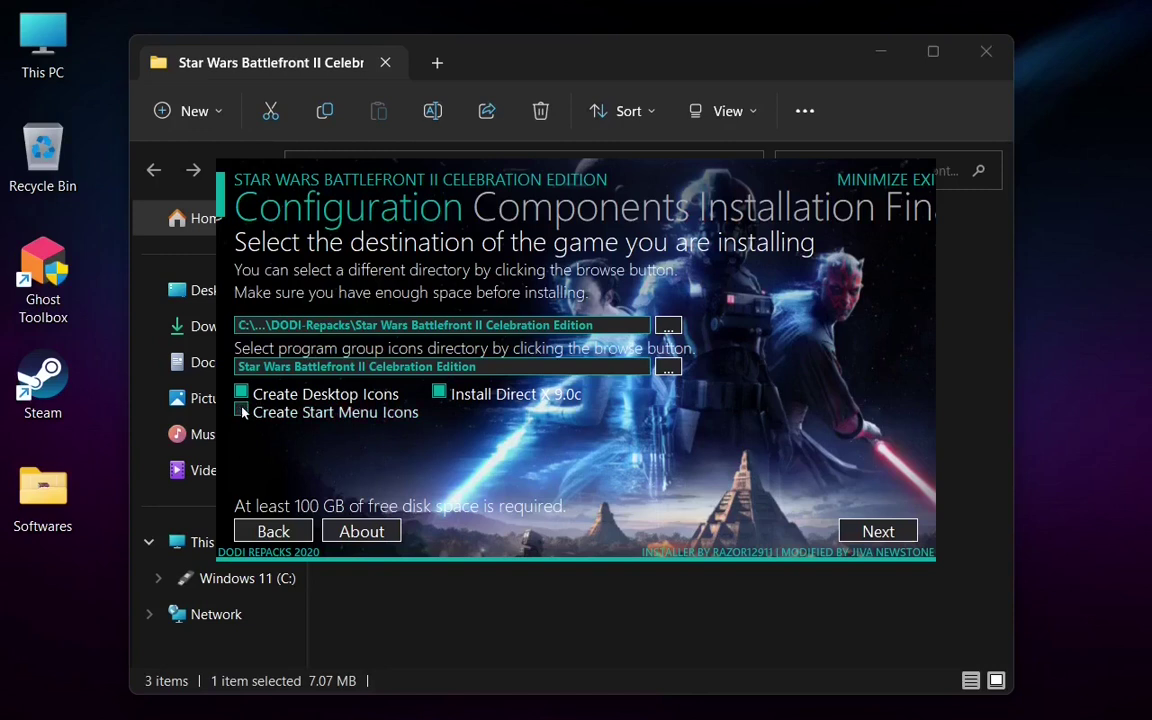
{"action": "left_click", "coordinate": [438, 395]}
{"action": "left_click", "coordinate": [873, 533]}
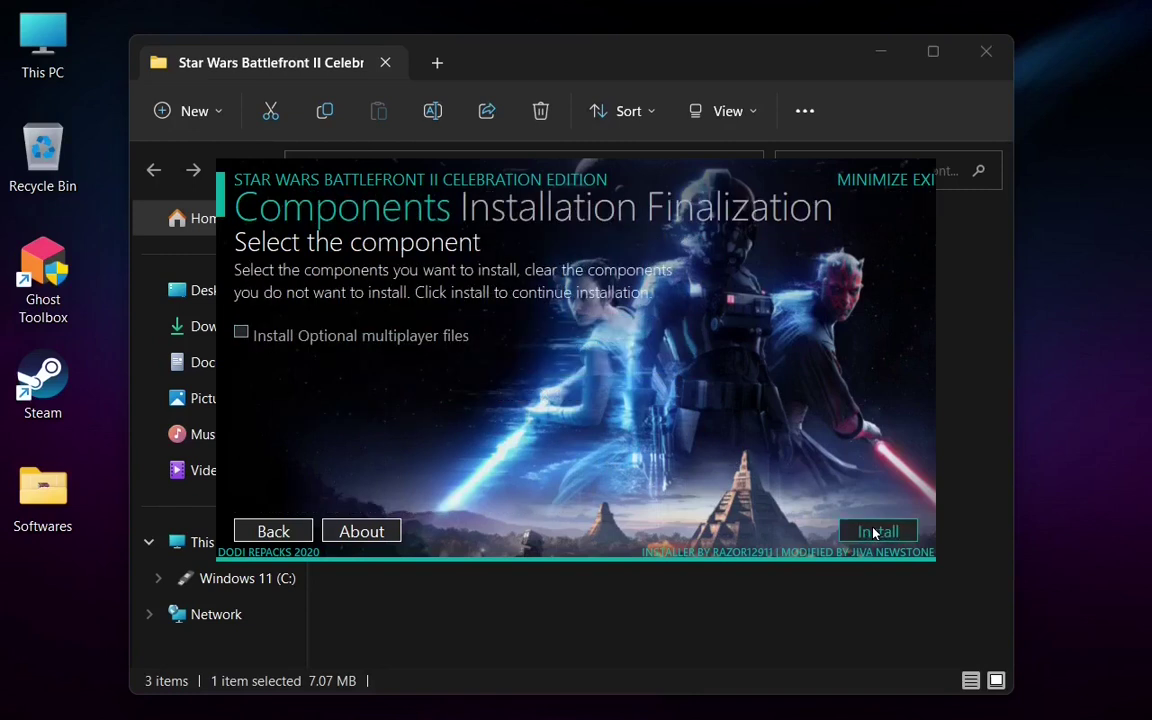
Step: Install the game without the optional multiplayer files, and close the finished installer and the setup folder window
{"action": "left_click", "coordinate": [873, 533]}
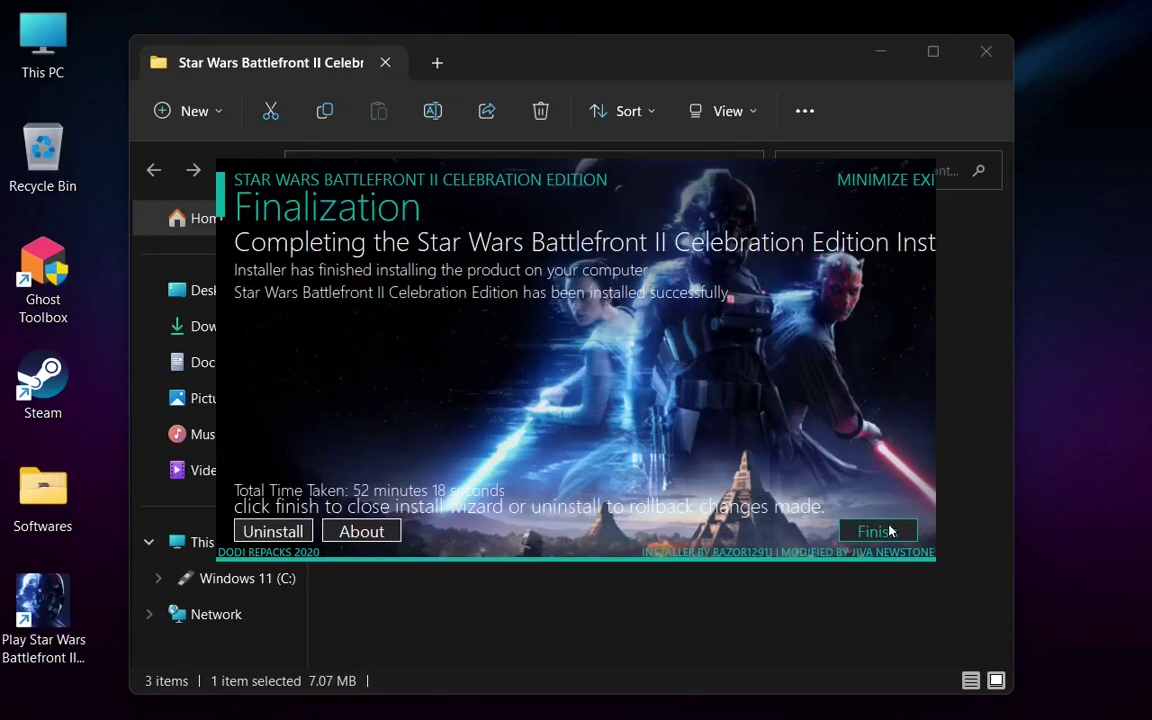
{"action": "left_click", "coordinate": [876, 532]}
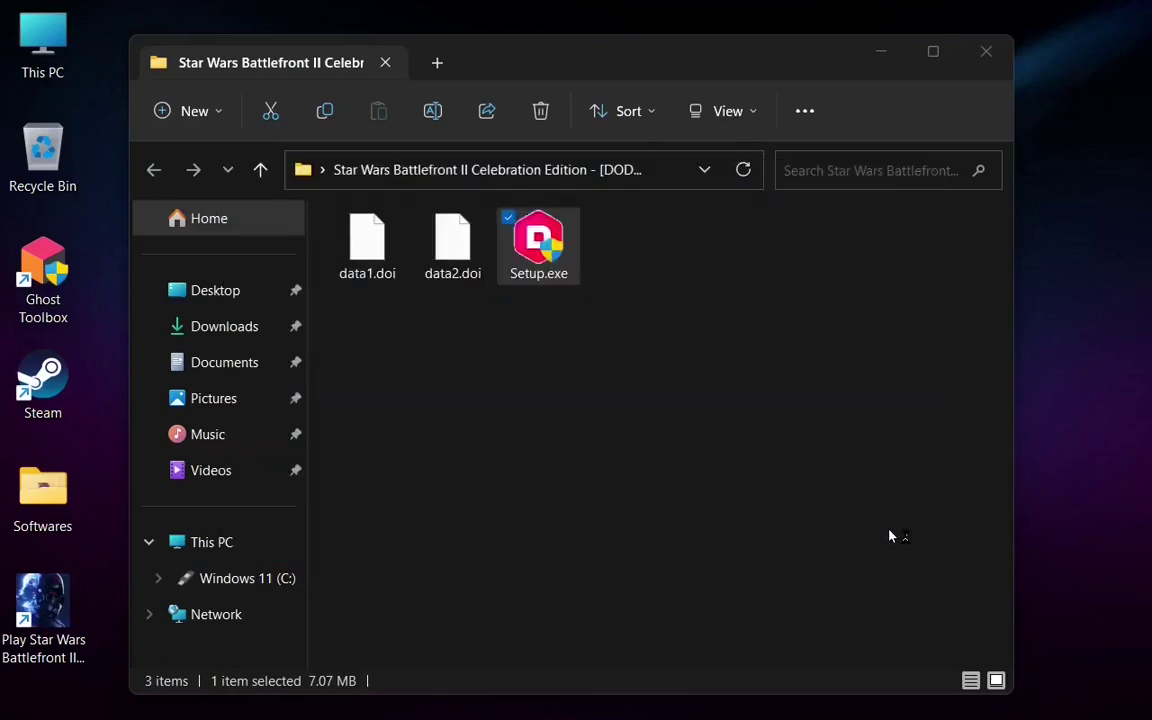
{"action": "left_click", "coordinate": [616, 416]}
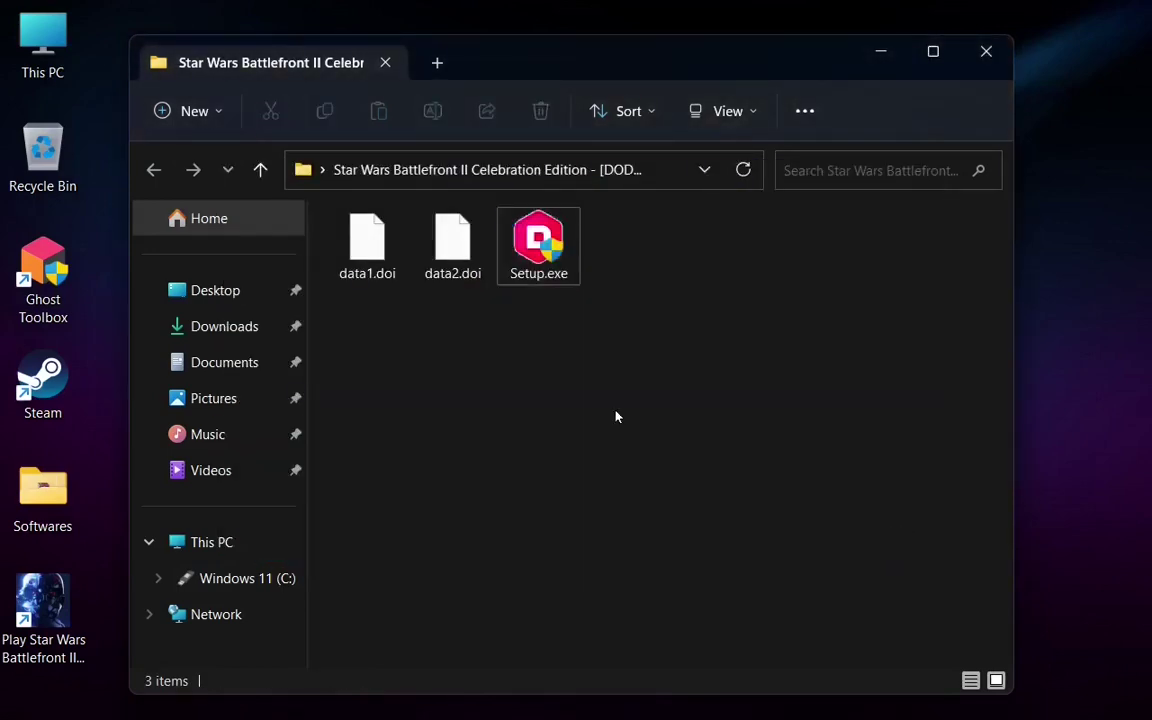
{"action": "left_click", "coordinate": [1001, 60]}
Step: Open the DODI-Repacks folder inside Program Files (x86) on the Windows 11 (C:) drive
{"action": "left_click", "coordinate": [37, 62]}
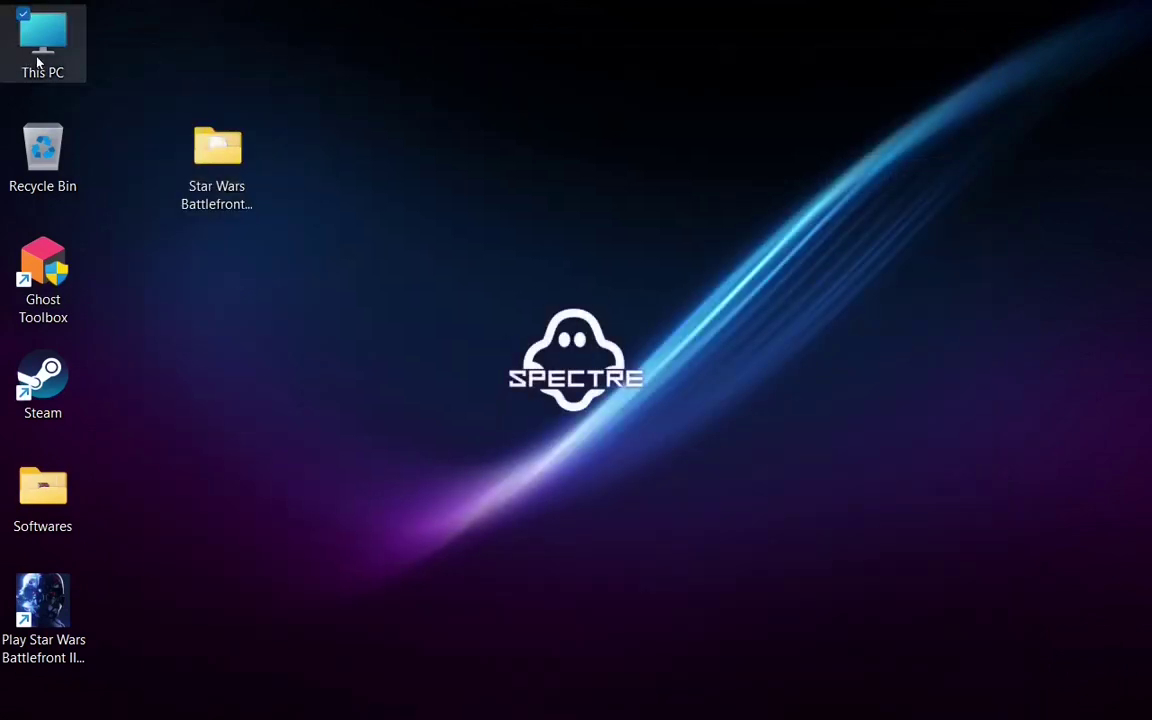
{"action": "double_click", "coordinate": [37, 62]}
{"action": "double_click", "coordinate": [386, 254]}
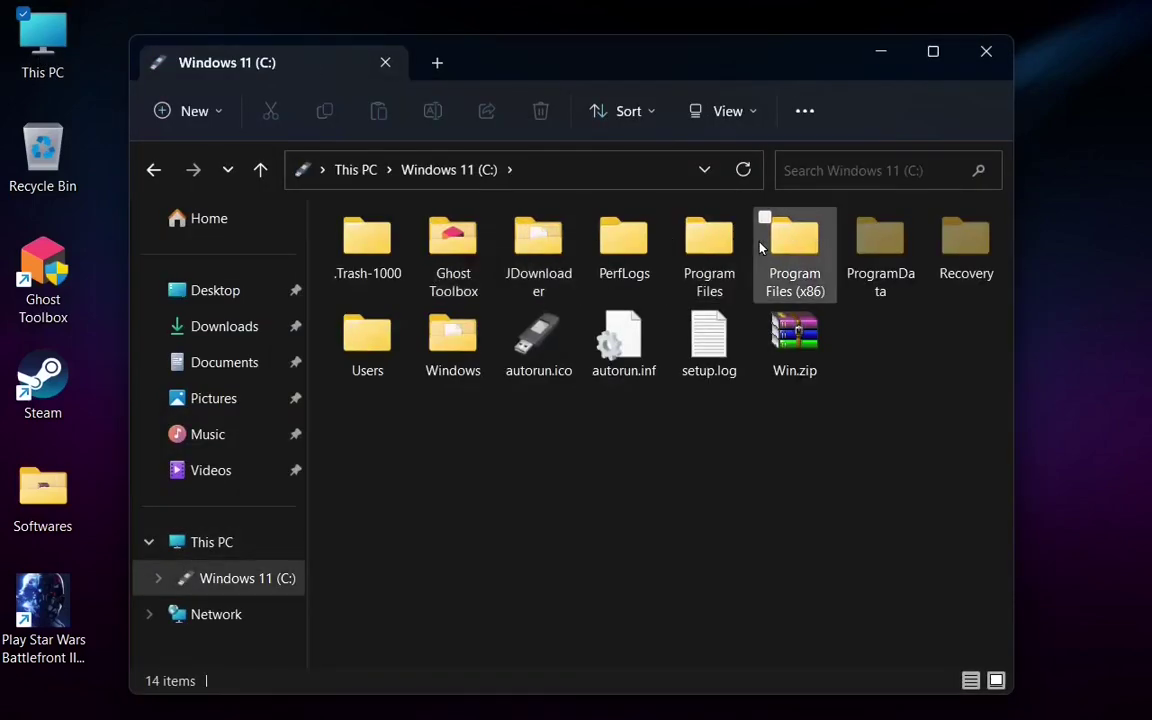
{"action": "double_click", "coordinate": [794, 249]}
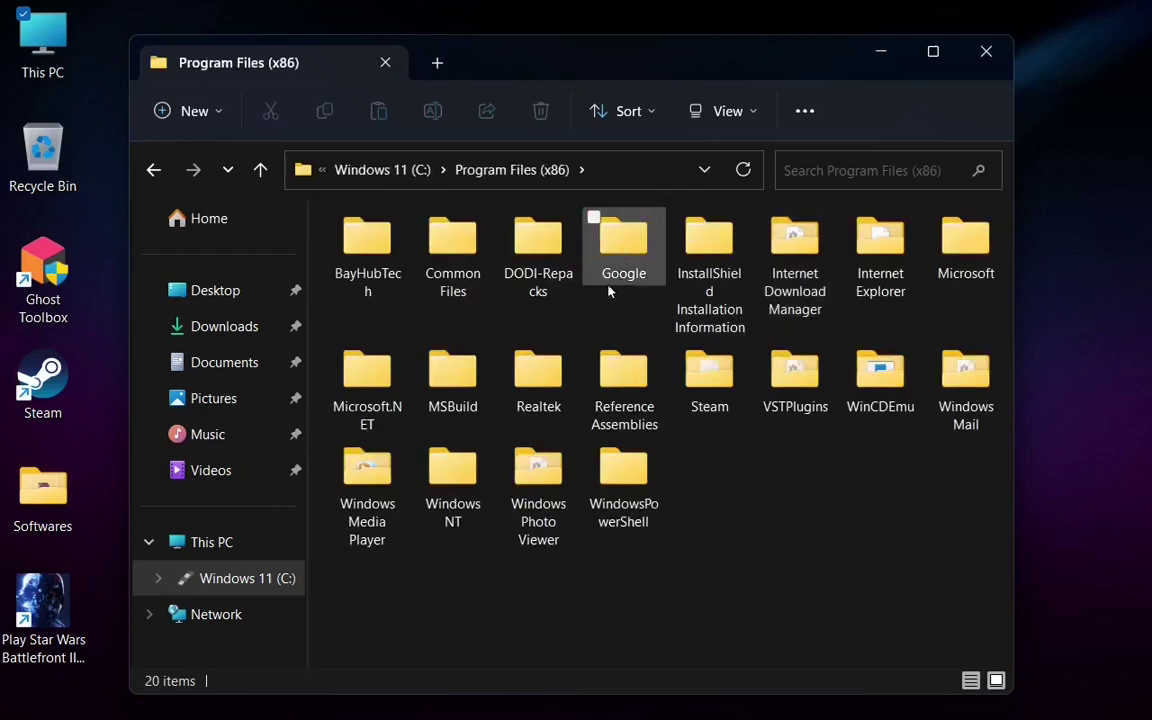
{"action": "left_click", "coordinate": [529, 279]}
{"action": "double_click", "coordinate": [529, 279]}
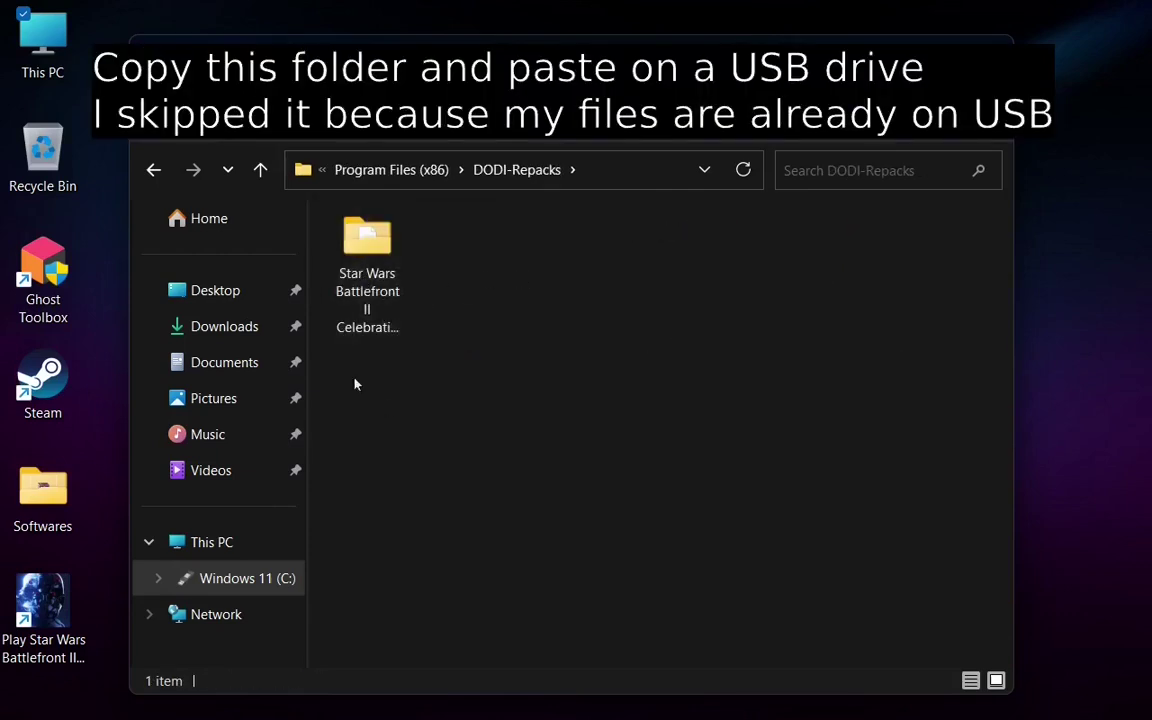
Step: Copy the installed Star Wars Battlefront II Celebration Edition folder to the clipboard
{"action": "left_click", "coordinate": [367, 278]}
{"action": "right_click", "coordinate": [367, 278]}
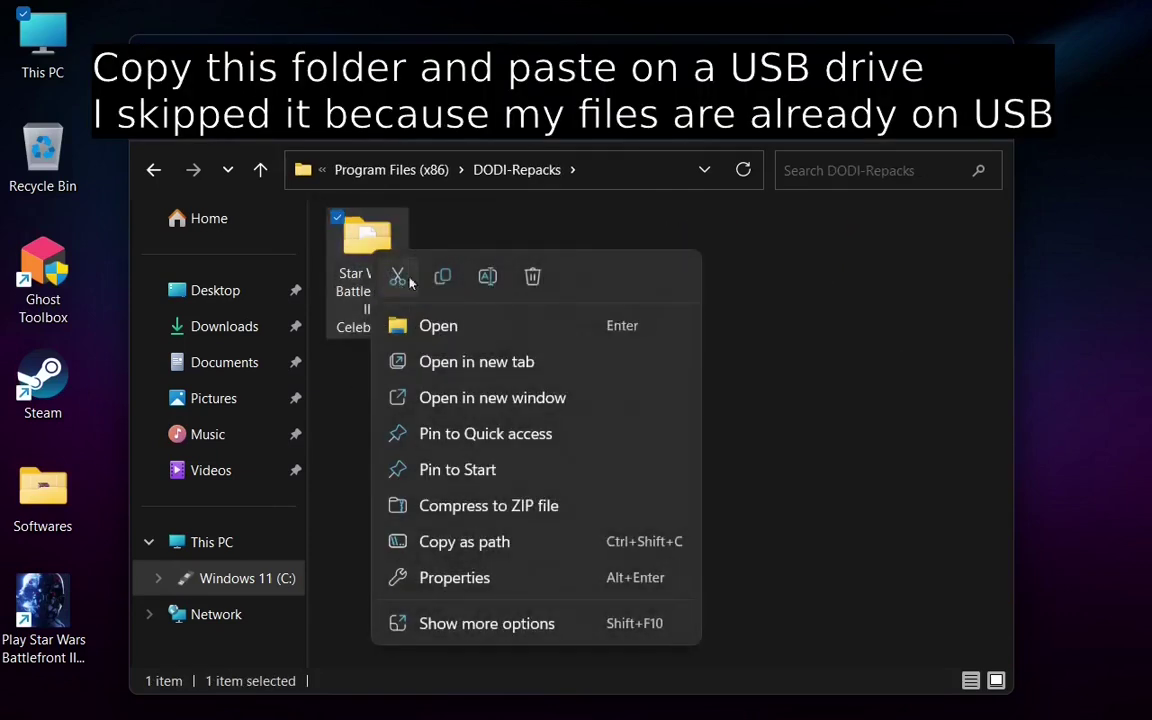
{"action": "left_click", "coordinate": [441, 275]}
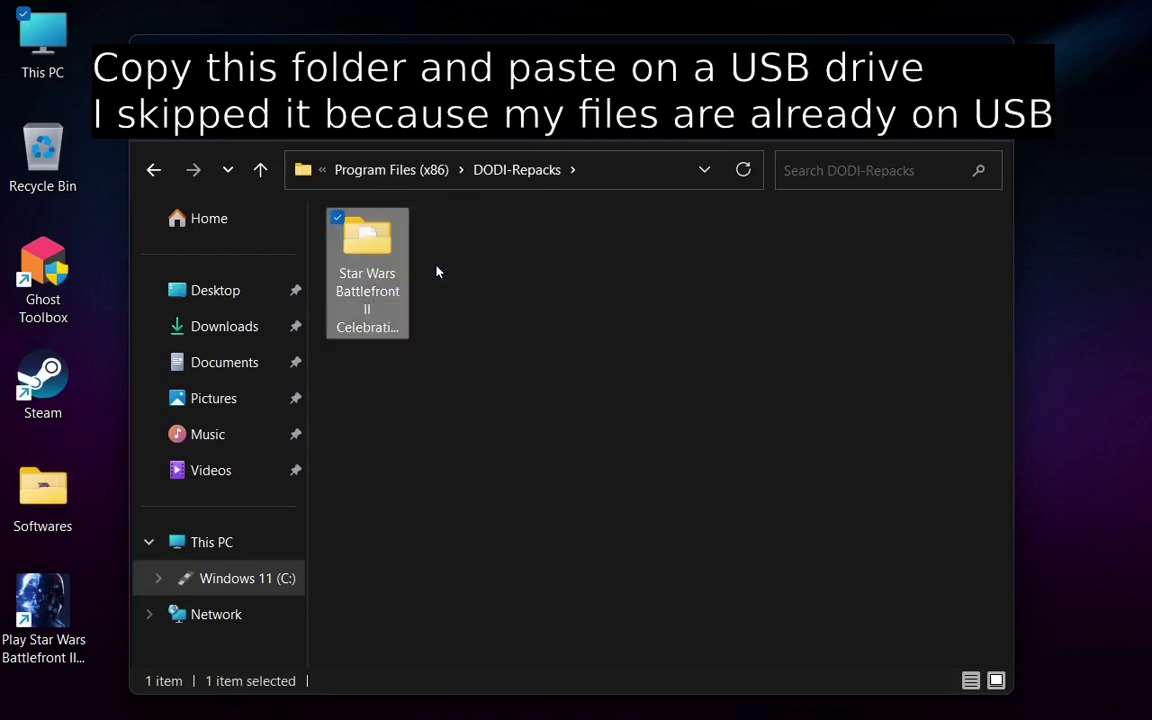
{"action": "left_click", "coordinate": [211, 542]}
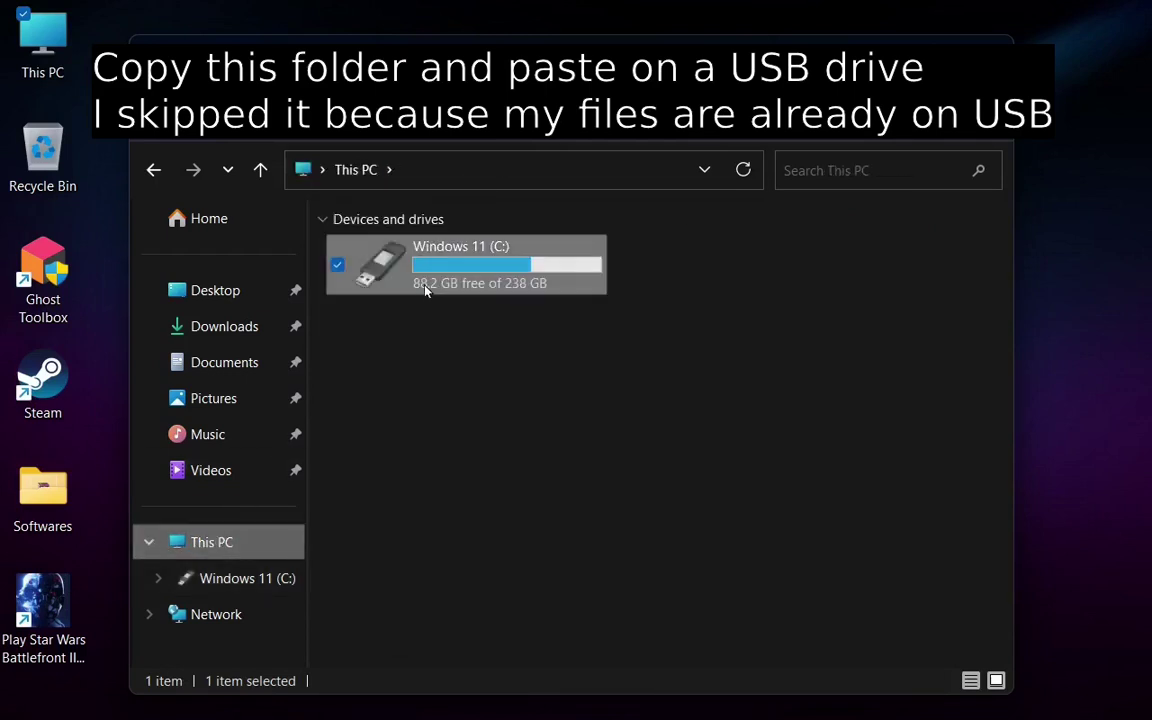
{"action": "right_click", "coordinate": [416, 252]}
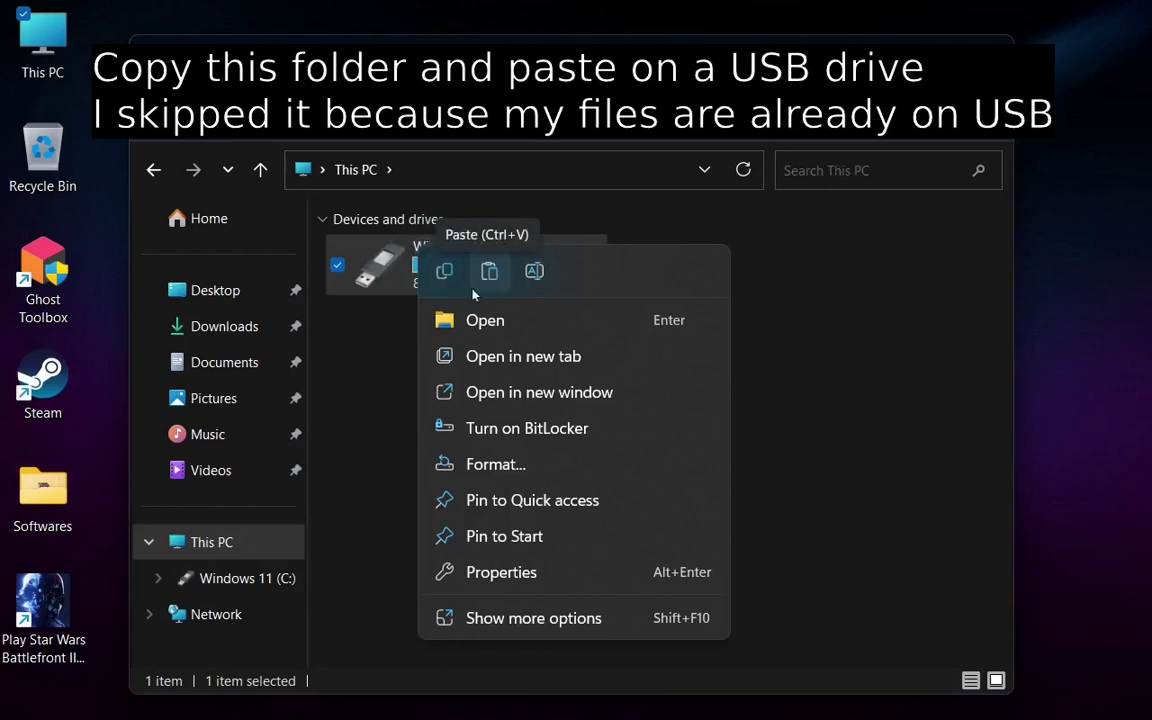
{"action": "left_click", "coordinate": [386, 387]}
{"action": "left_click", "coordinate": [386, 387]}
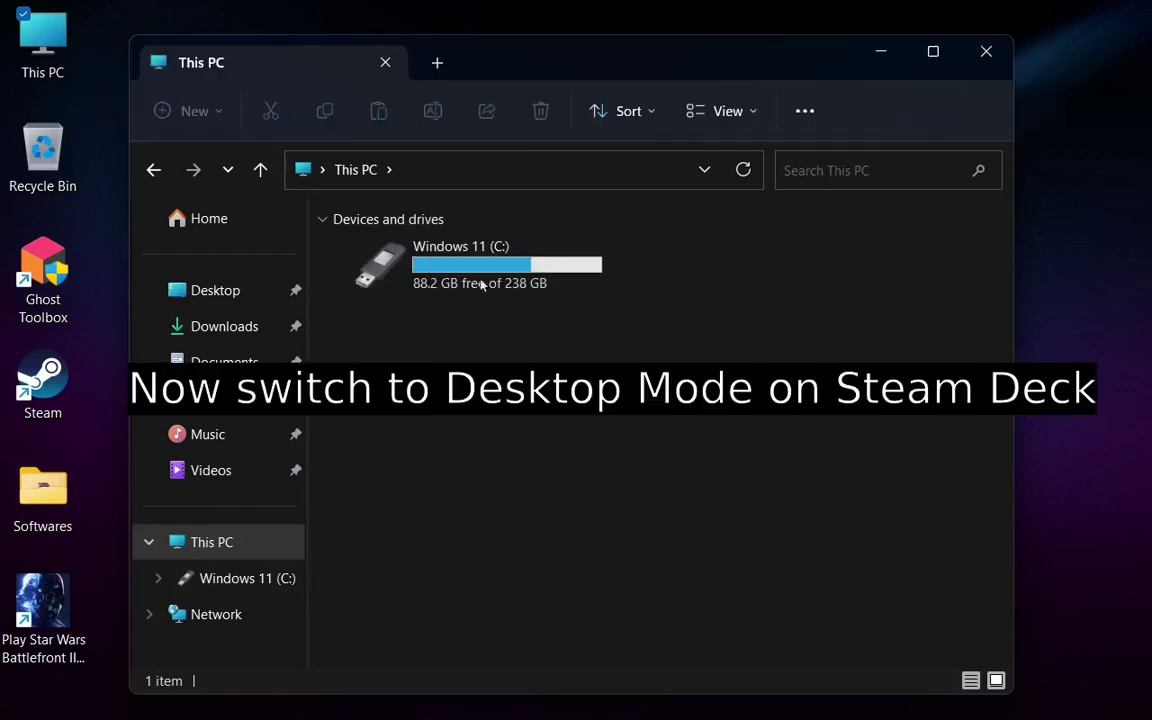
{"action": "left_click", "coordinate": [985, 50]}
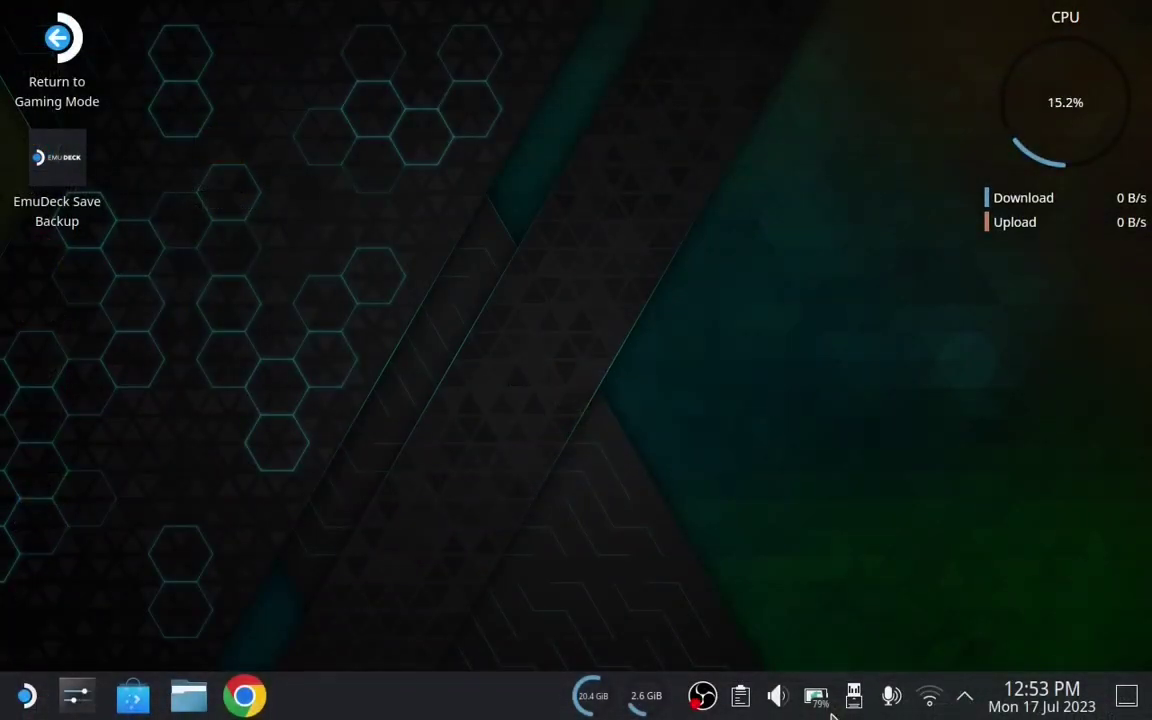
Step: On the Steam Deck desktop, mount the Windows 11 drive and copy the Star Wars Battlefront II Celebration Edition folder from Program Files (x86)/DODI-Repacks
{"action": "left_click", "coordinate": [854, 702]}
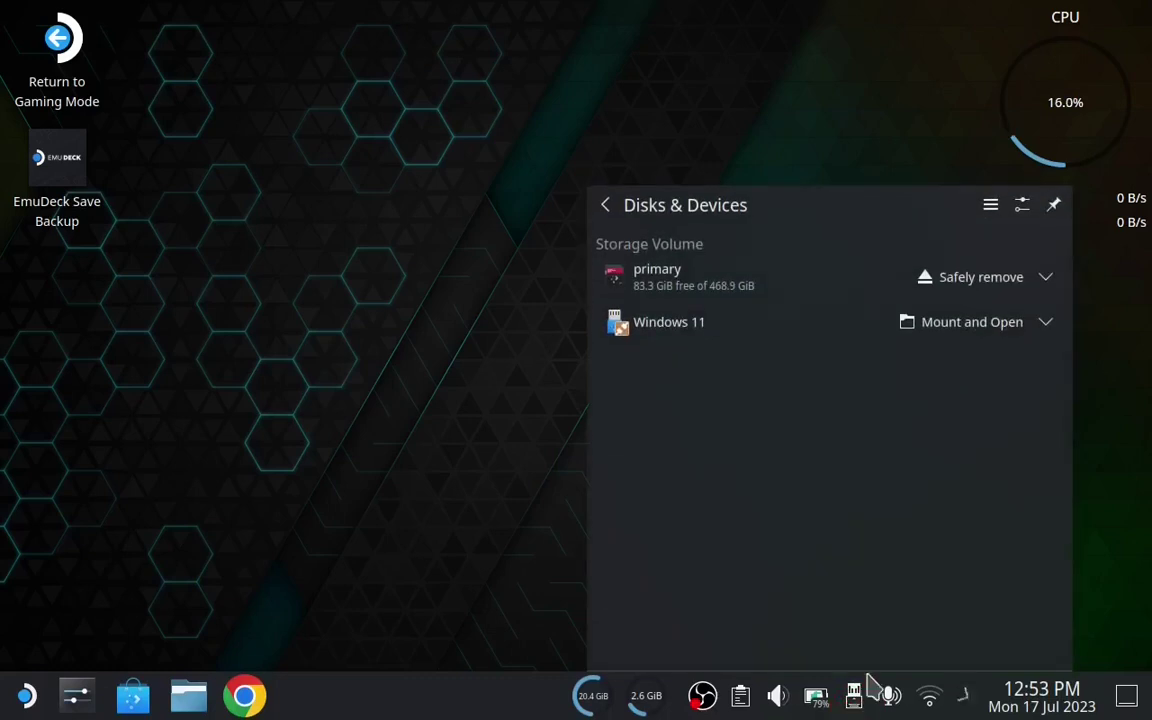
{"action": "left_click", "coordinate": [969, 337]}
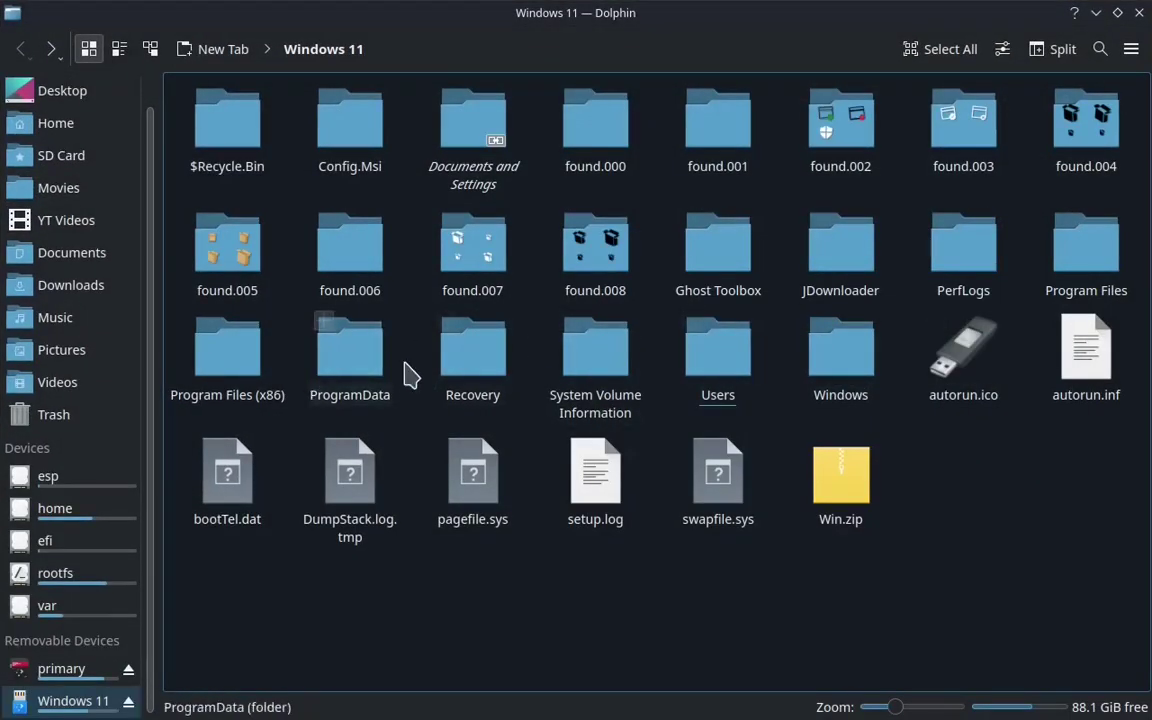
{"action": "left_click", "coordinate": [237, 365]}
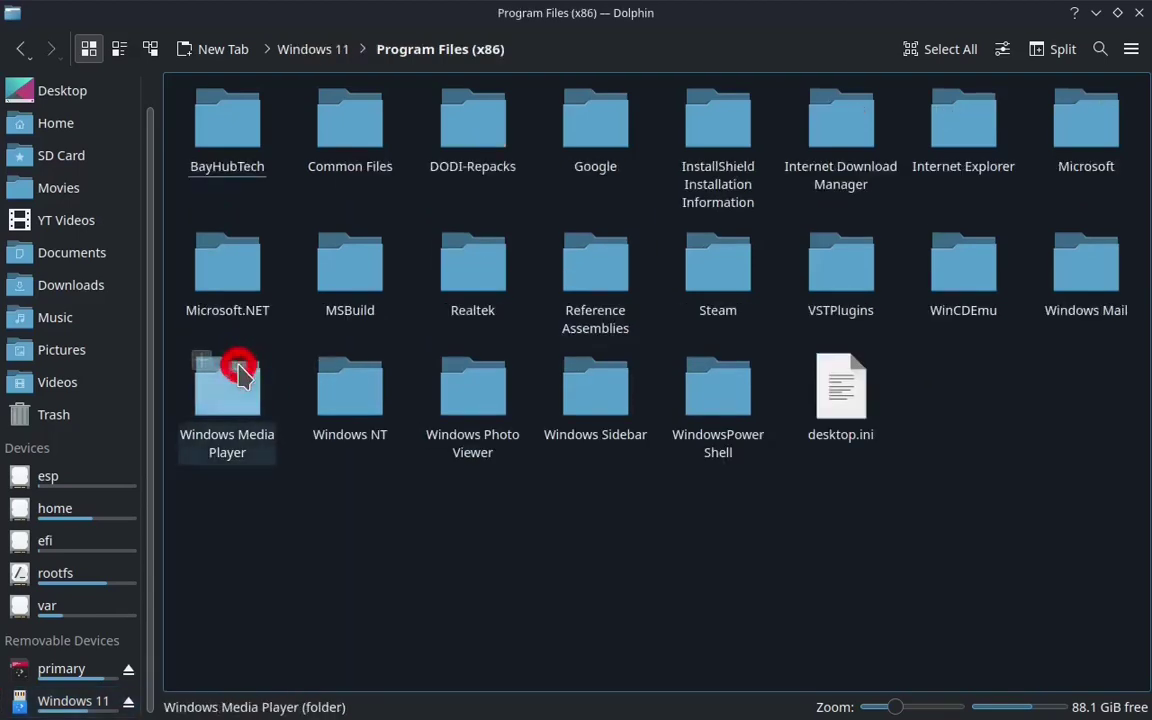
{"action": "left_click", "coordinate": [468, 124]}
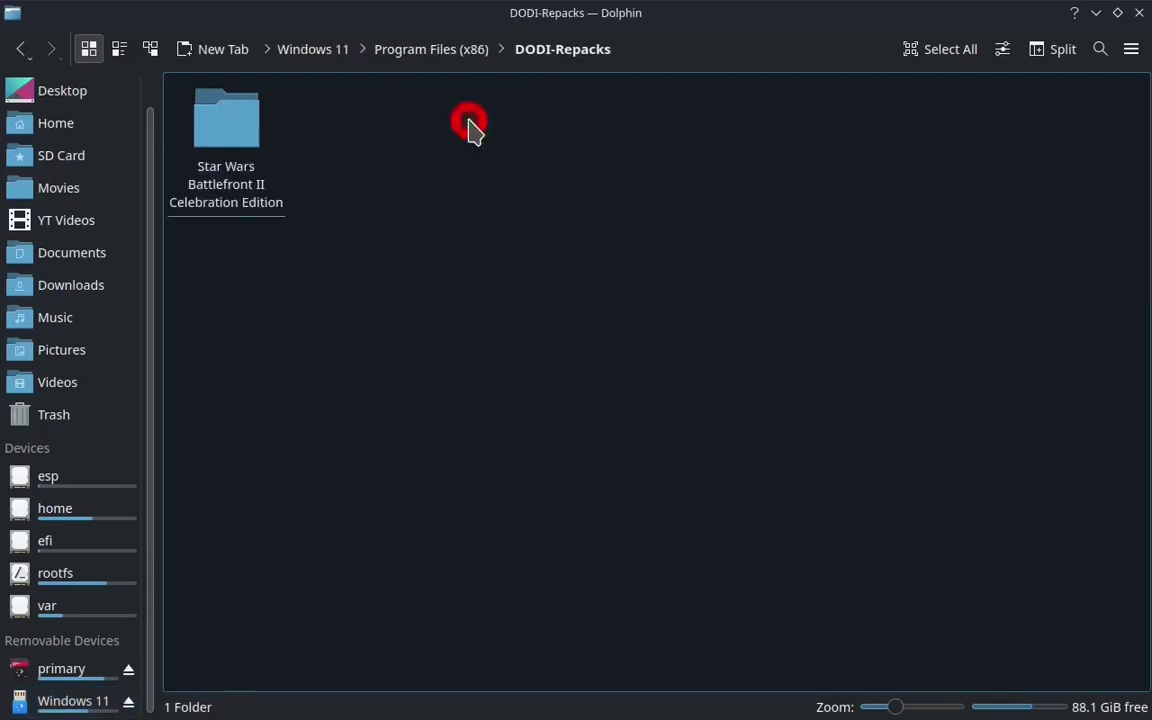
{"action": "right_click", "coordinate": [221, 146]}
{"action": "left_click", "coordinate": [285, 295]}
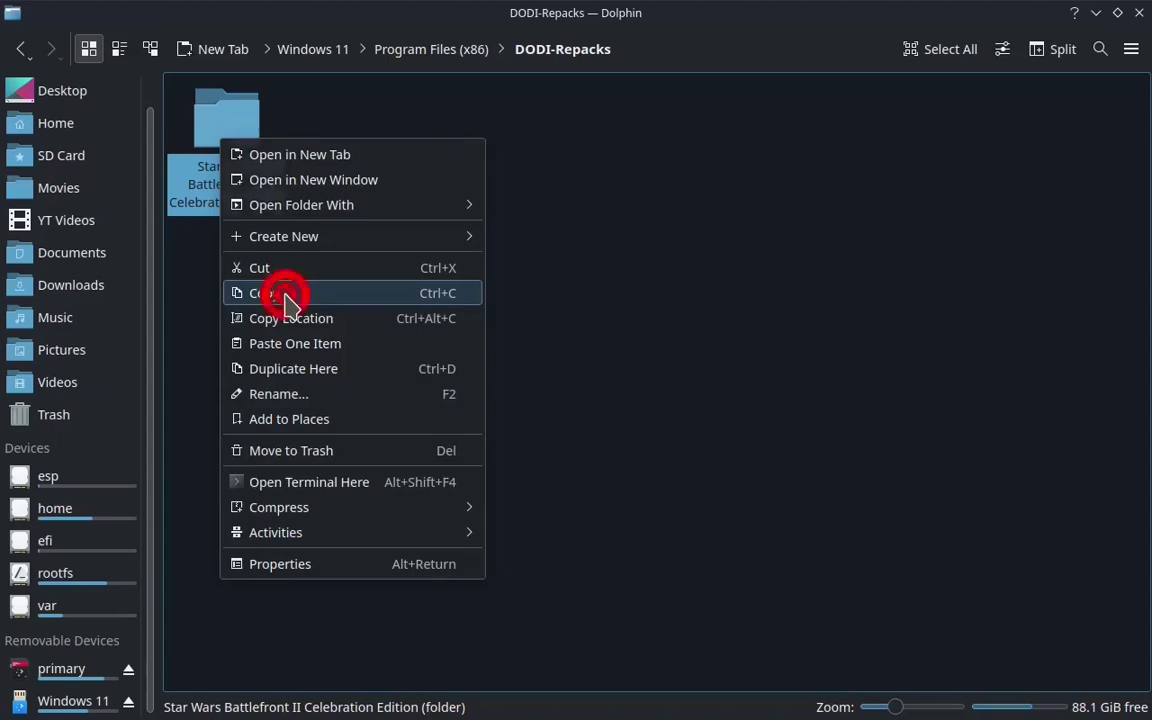
Step: Paste the copied game folder into the drive_c folder of Lutris Games on the SD card
{"action": "left_click", "coordinate": [57, 671]}
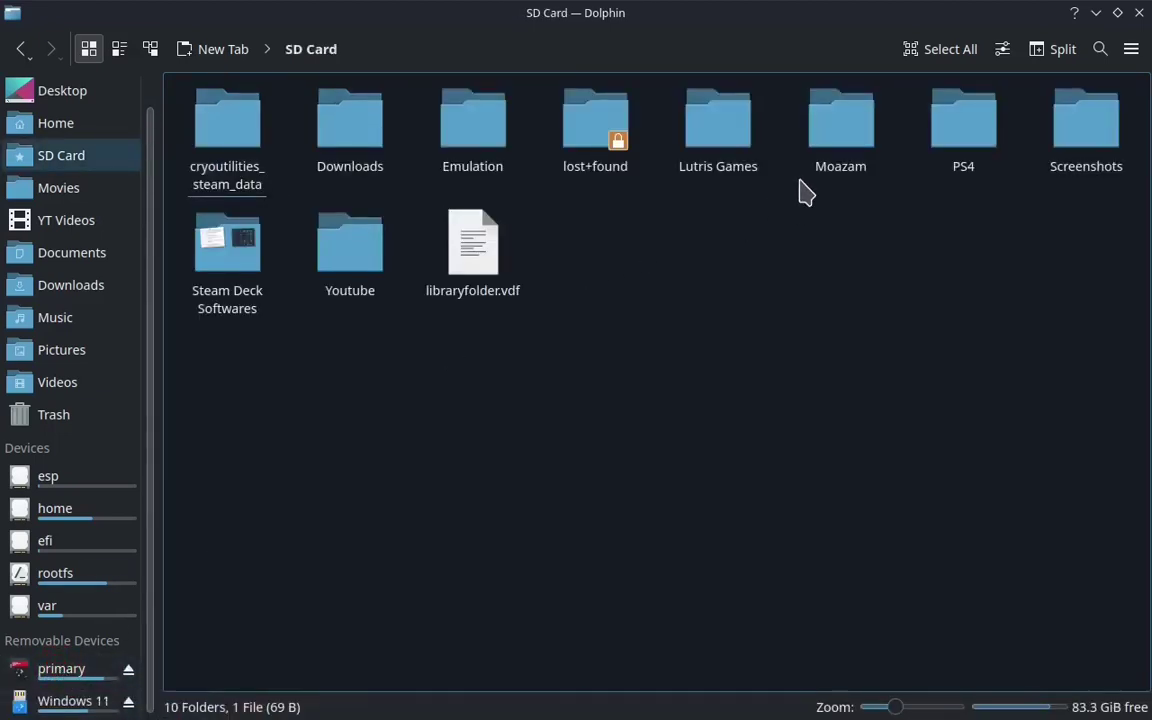
{"action": "left_click", "coordinate": [712, 120]}
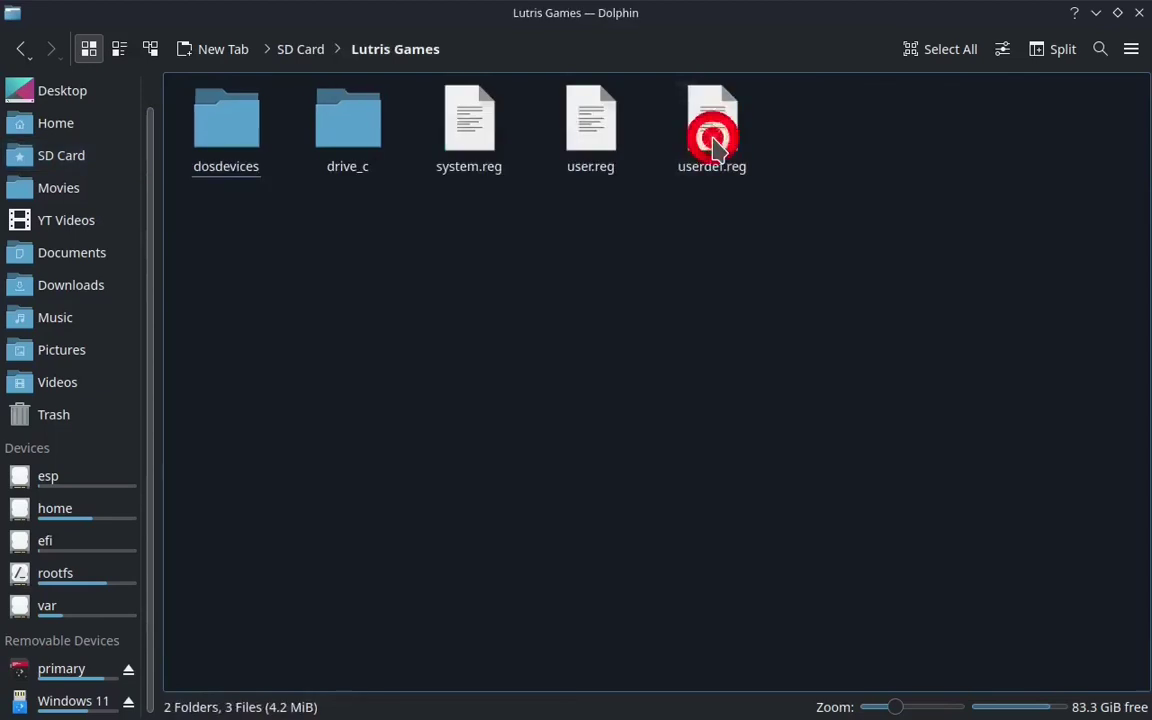
{"action": "left_click", "coordinate": [365, 132]}
{"action": "right_click", "coordinate": [573, 462]}
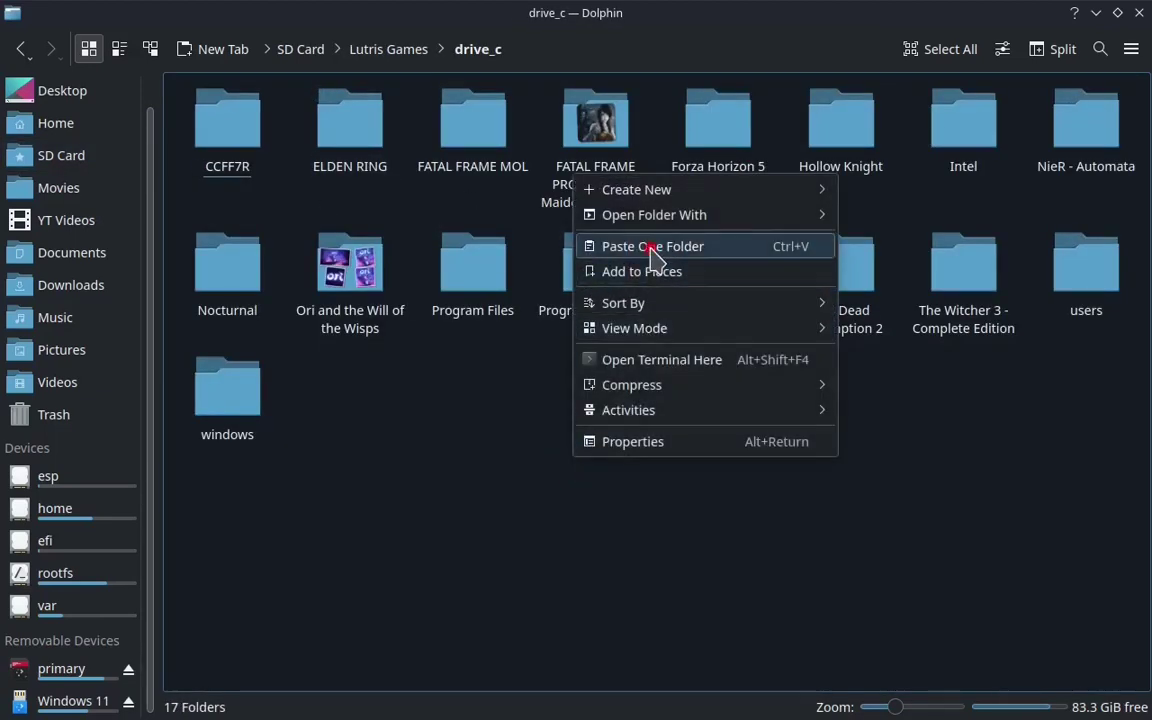
{"action": "left_click", "coordinate": [652, 246]}
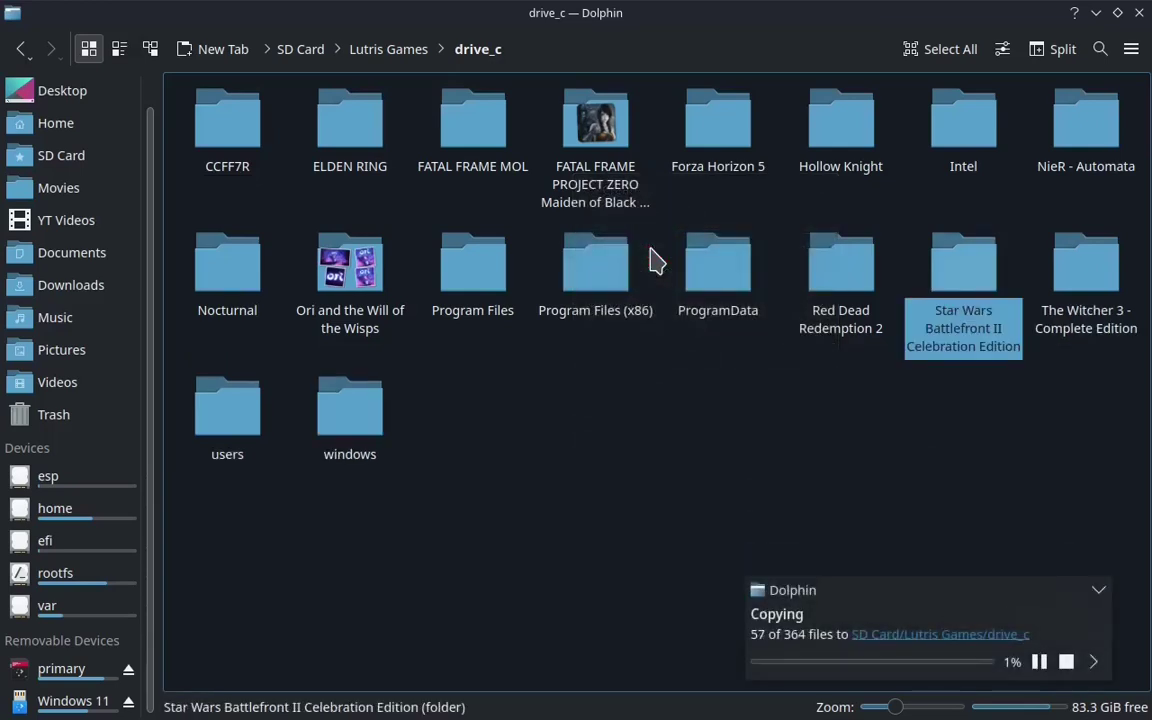
Step: Open the Star Wars Battlefront II Celebration Edition folder in drive_c and start adding starwarsbattlefrontii.exe to Steam
{"action": "left_click", "coordinate": [963, 290]}
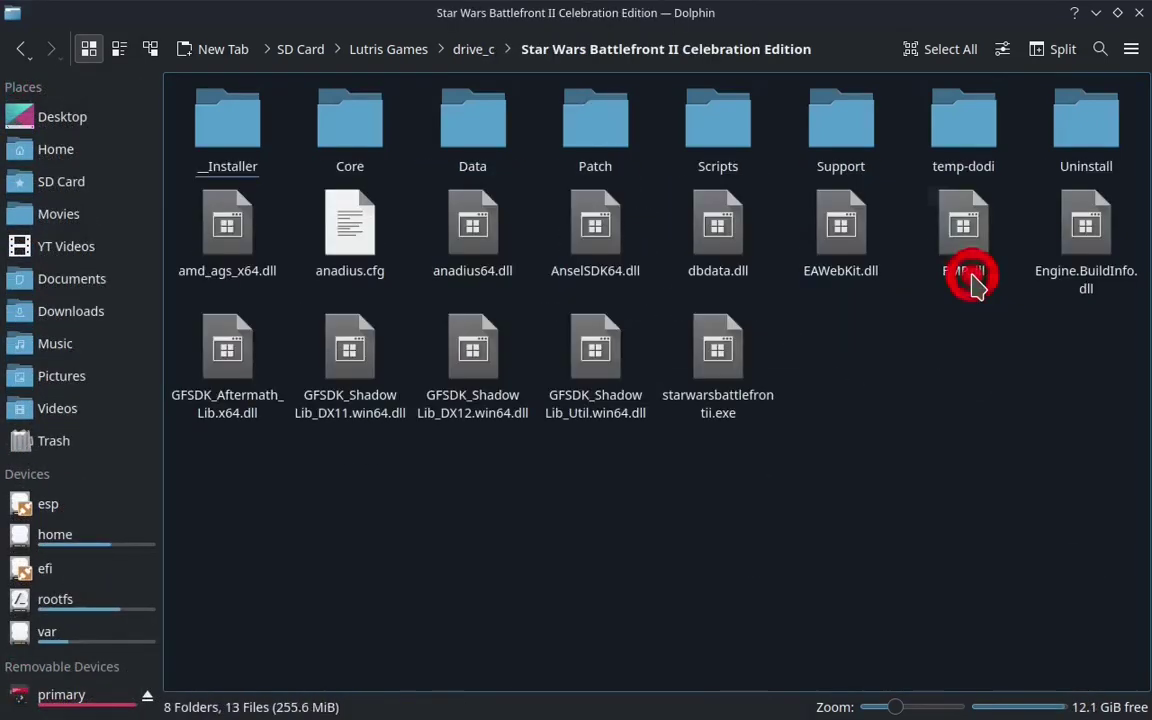
{"action": "right_click", "coordinate": [712, 376]}
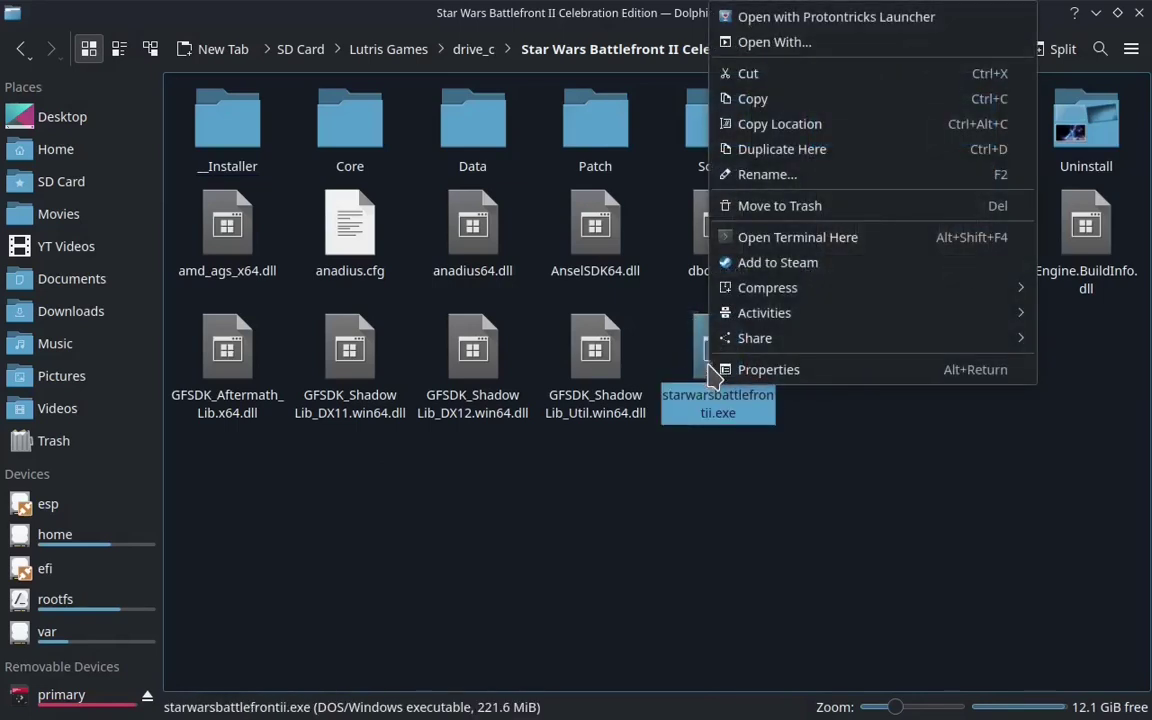
{"action": "left_click", "coordinate": [772, 264]}
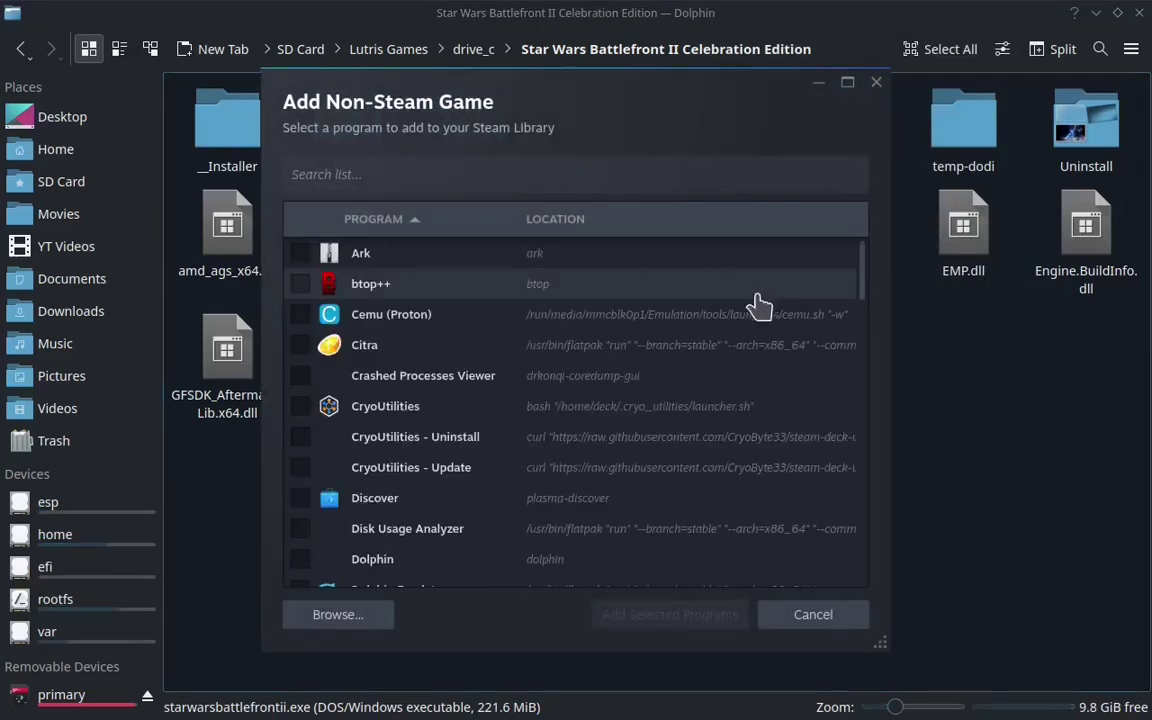
Step: Add starwarsbattlefrontii.exe as a non-Steam game from SD Card/Lutris Games/drive_c/Star Wars Battlefront II Celebration Edition
{"action": "left_click", "coordinate": [372, 618]}
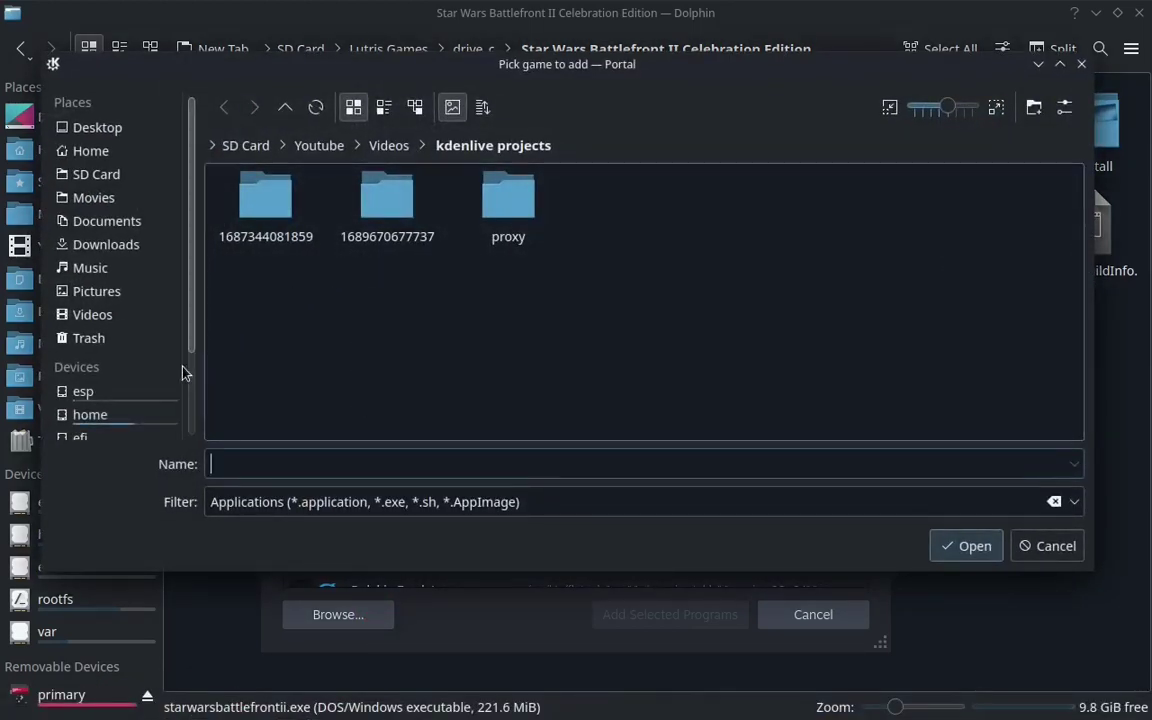
{"action": "scroll", "coordinate": [130, 370], "scroll_direction": "down", "scroll_amount": 2}
{"action": "left_click", "coordinate": [100, 428]}
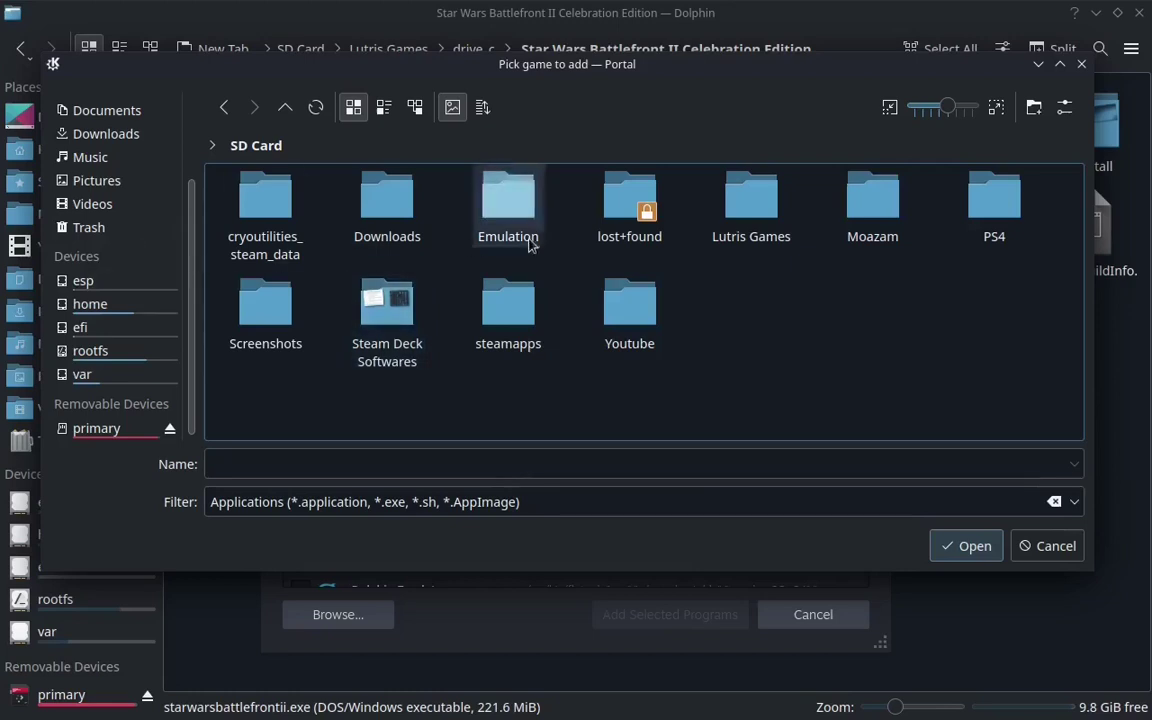
{"action": "left_click", "coordinate": [761, 206]}
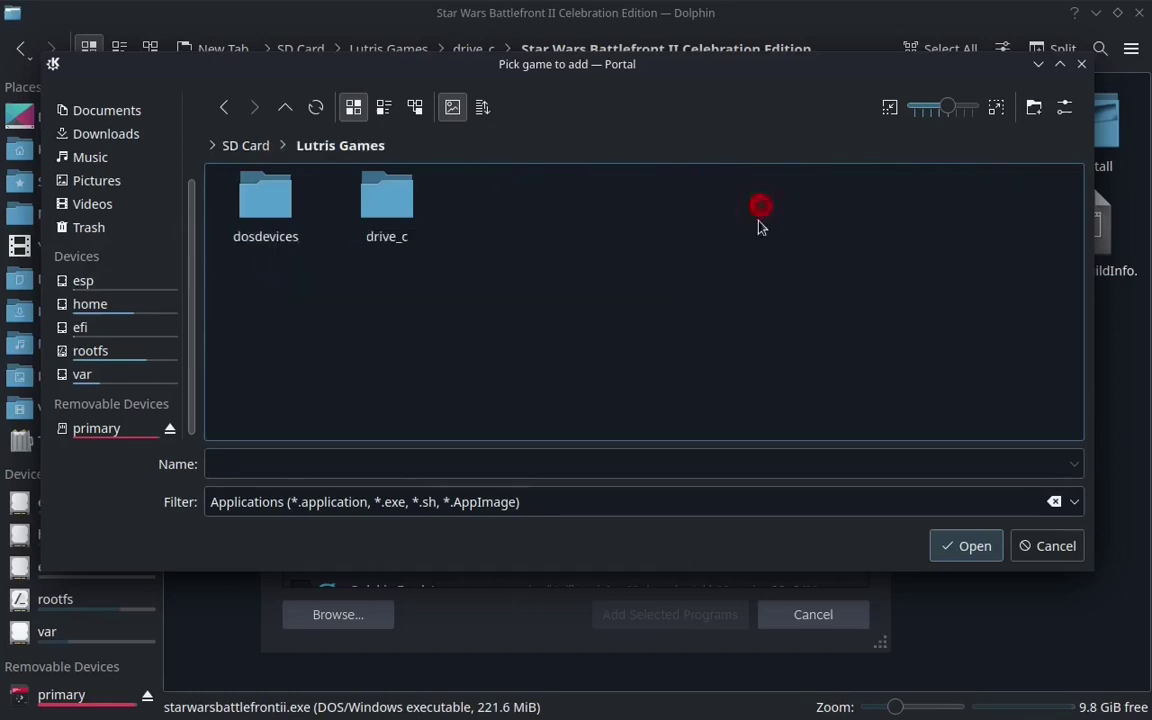
{"action": "left_click", "coordinate": [376, 211]}
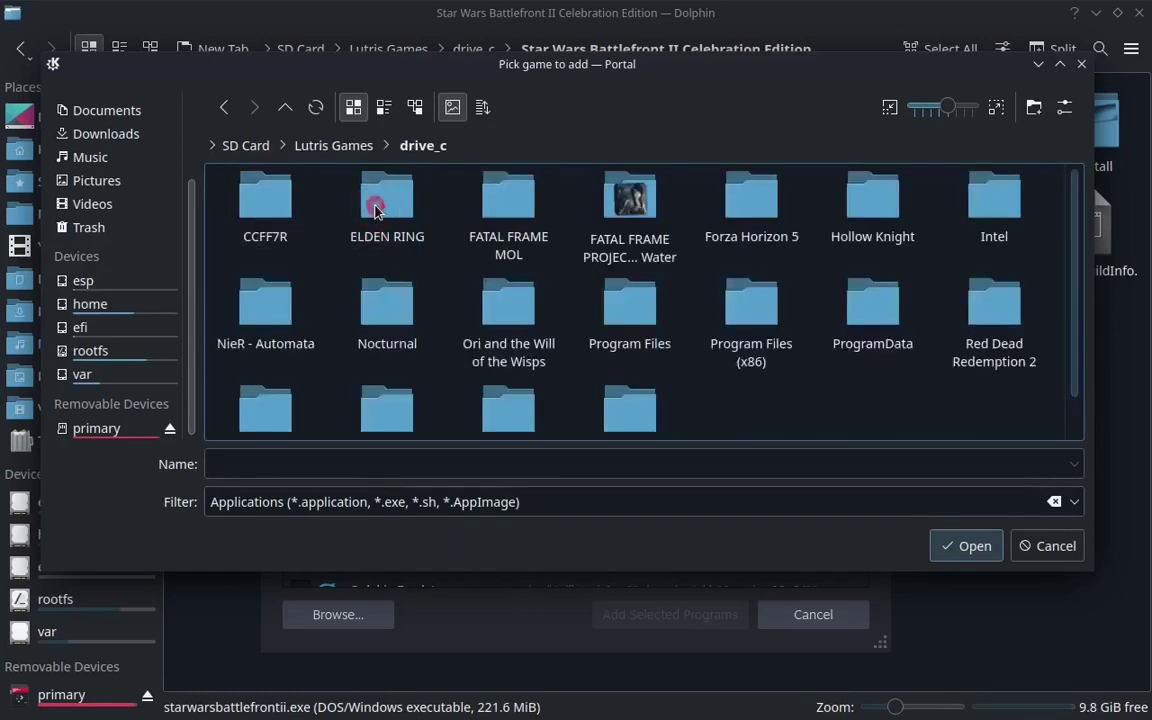
{"action": "scroll", "coordinate": [672, 314], "scroll_direction": "down", "scroll_amount": 1}
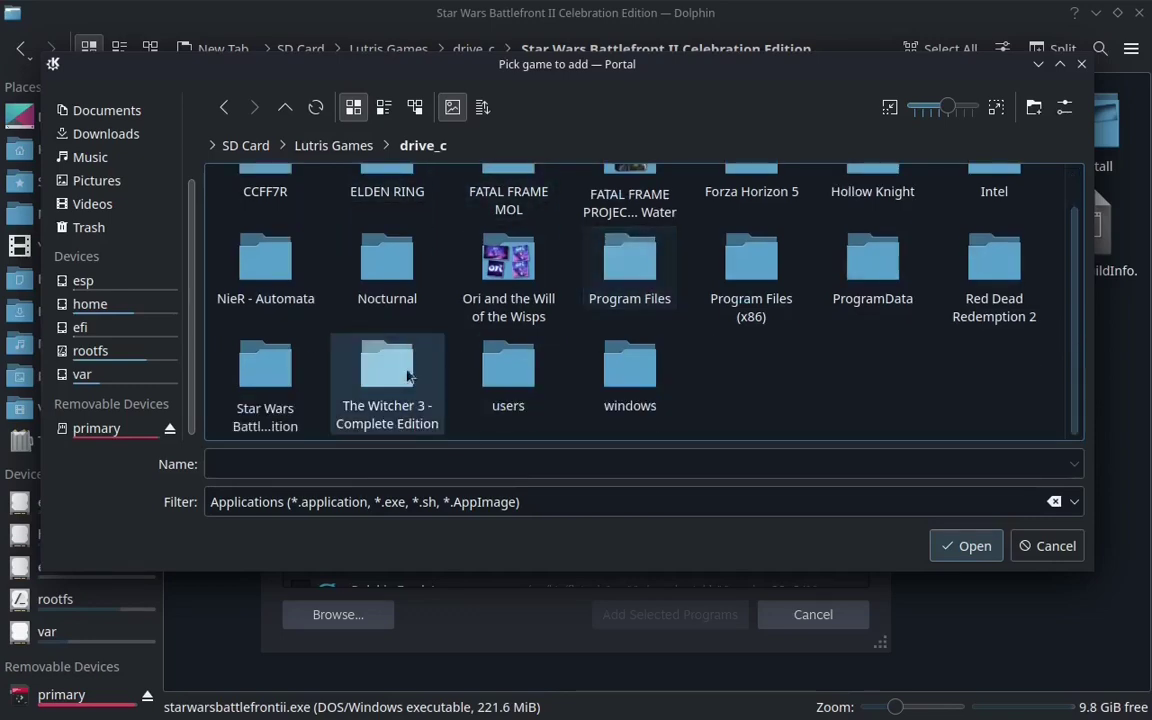
{"action": "left_click", "coordinate": [276, 362]}
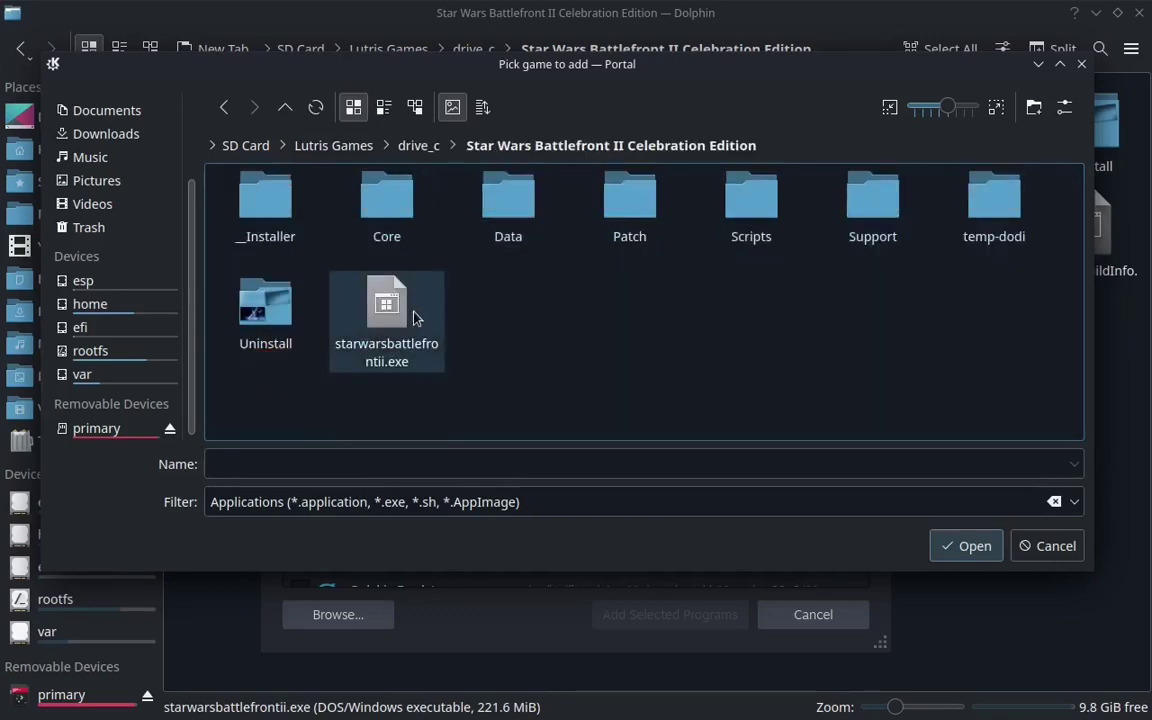
{"action": "double_click", "coordinate": [409, 325]}
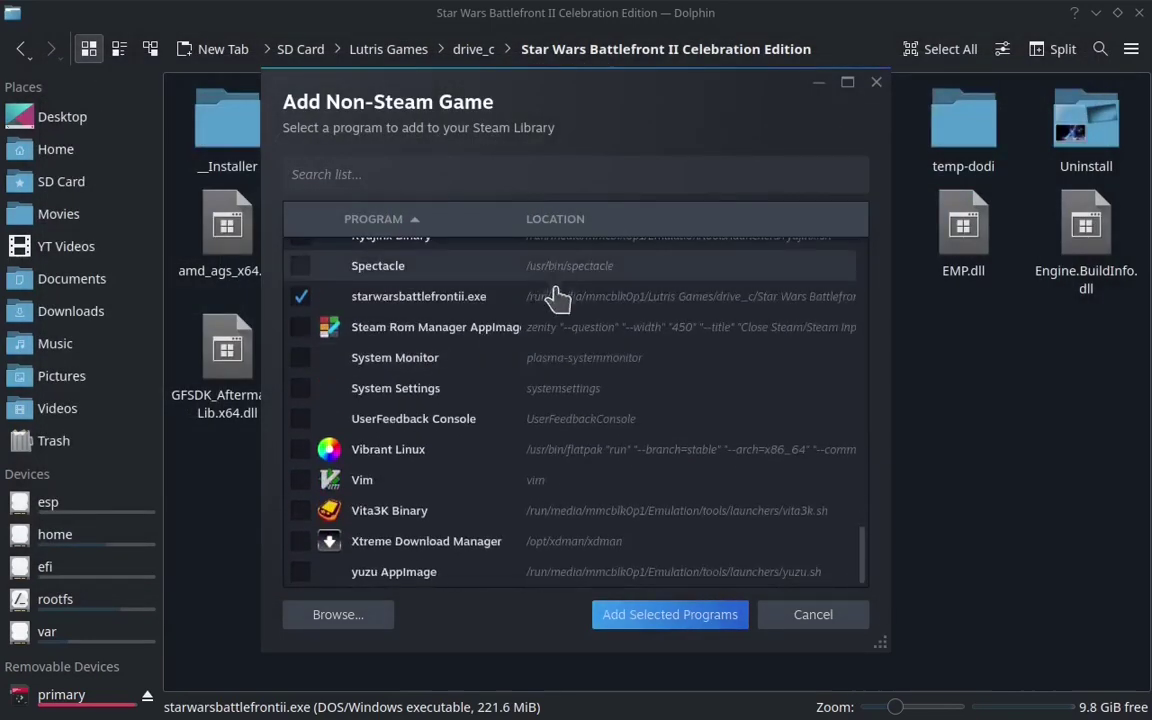
{"action": "left_click", "coordinate": [660, 614]}
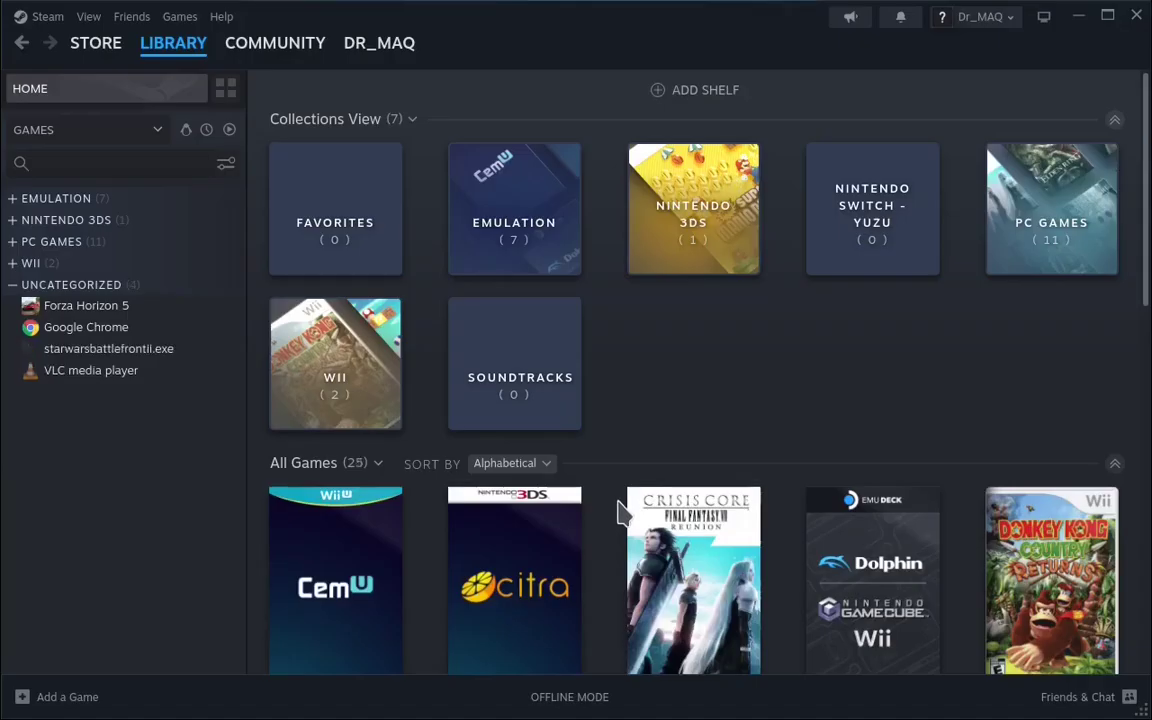
Step: Force Proton Experimental as the Steam Play compatibility tool for starwarsbattlefrontii.exe in its Steam properties
{"action": "left_click", "coordinate": [60, 350]}
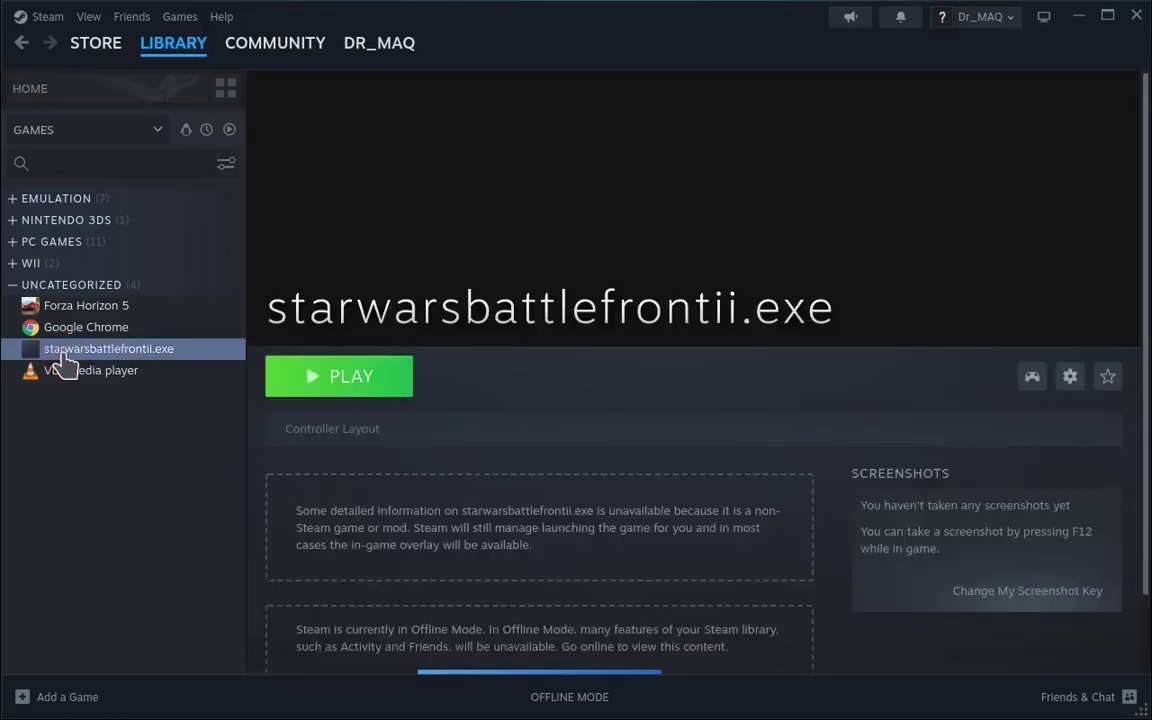
{"action": "left_click", "coordinate": [1072, 378]}
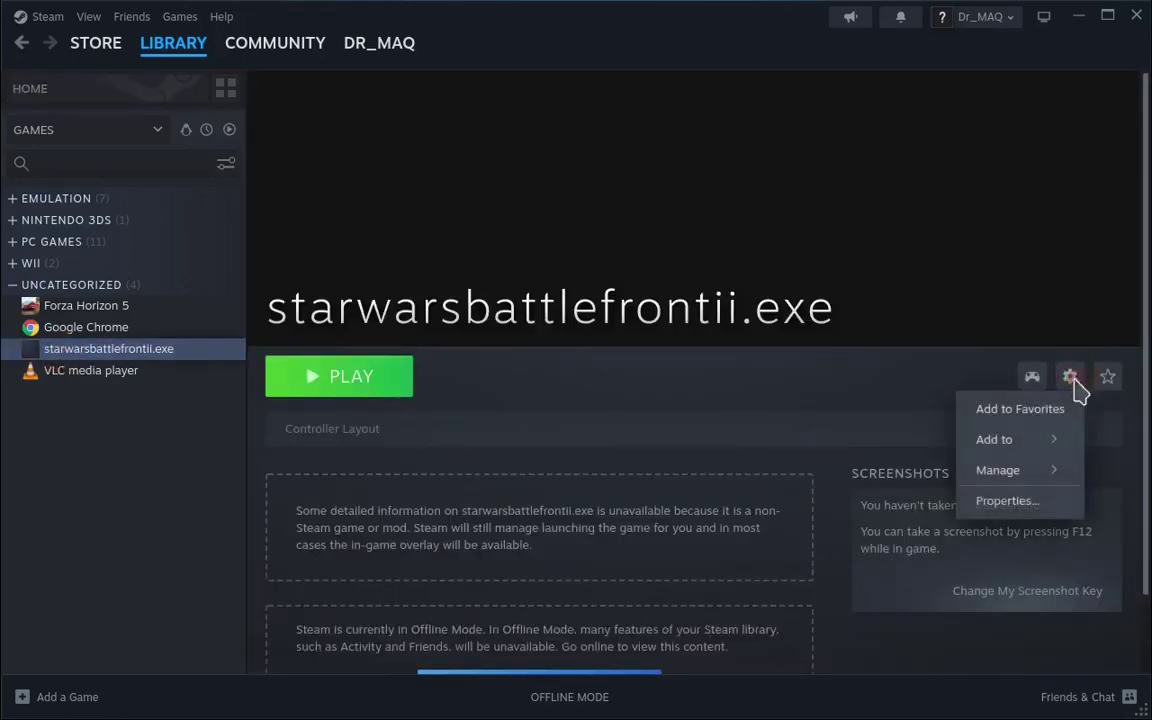
{"action": "left_click", "coordinate": [998, 501]}
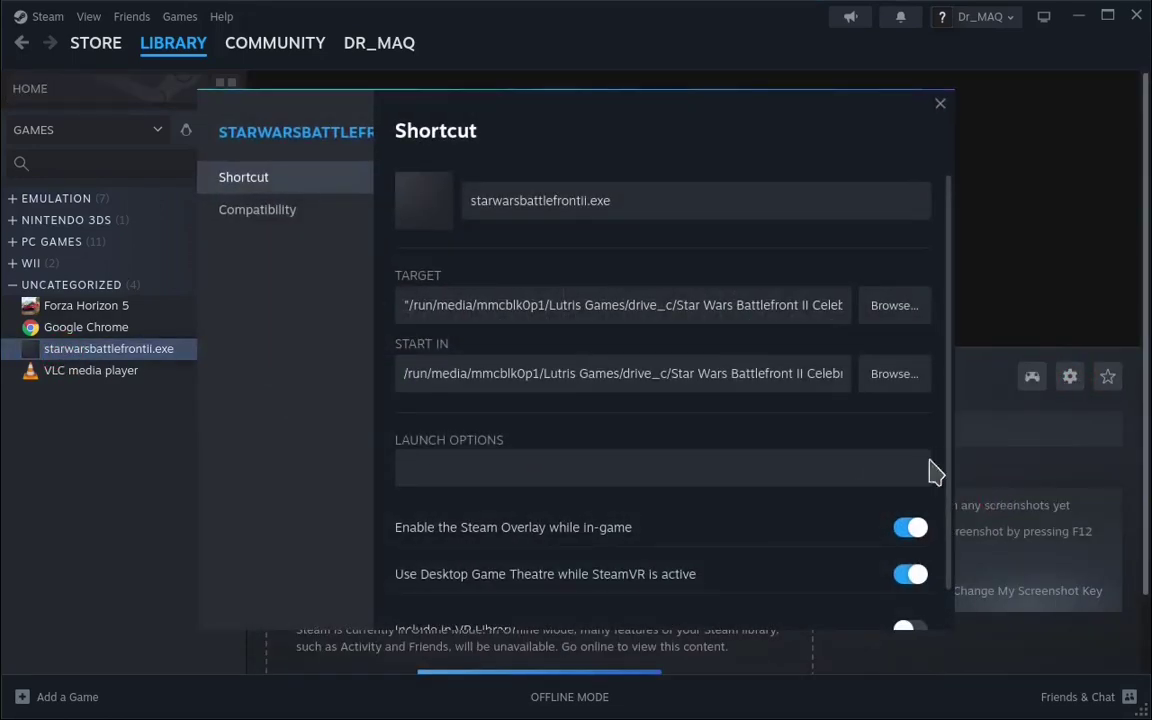
{"action": "left_click", "coordinate": [281, 216]}
{"action": "left_click", "coordinate": [418, 194]}
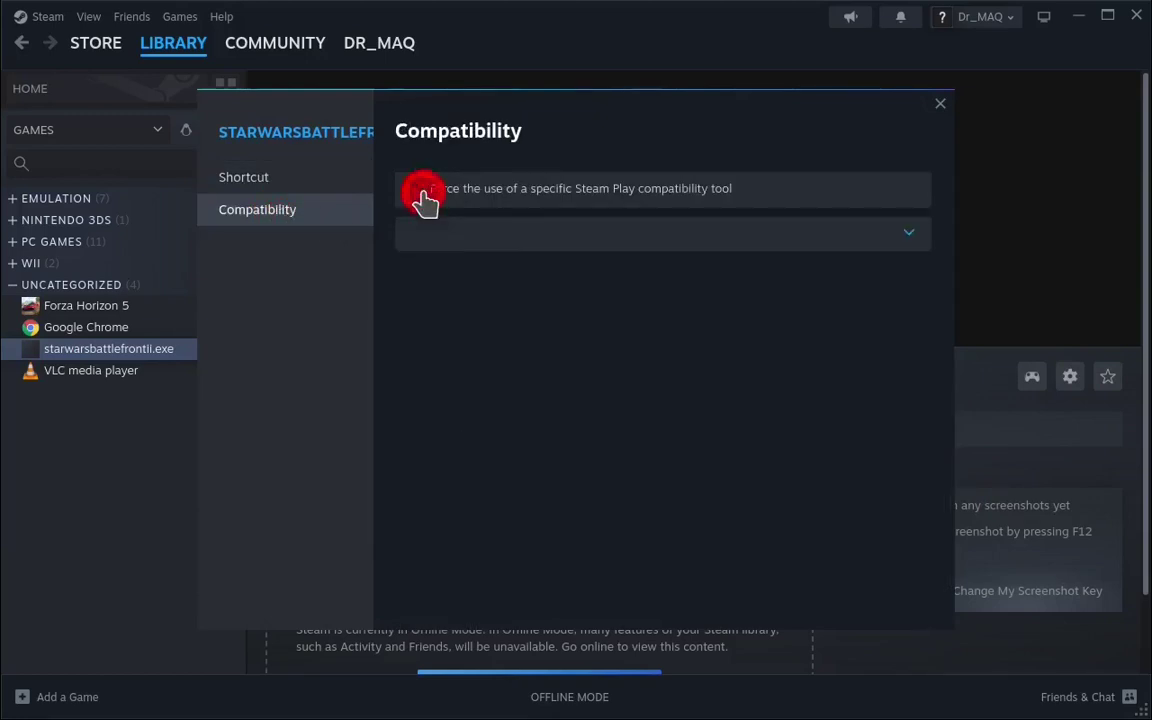
{"action": "left_click", "coordinate": [915, 236]}
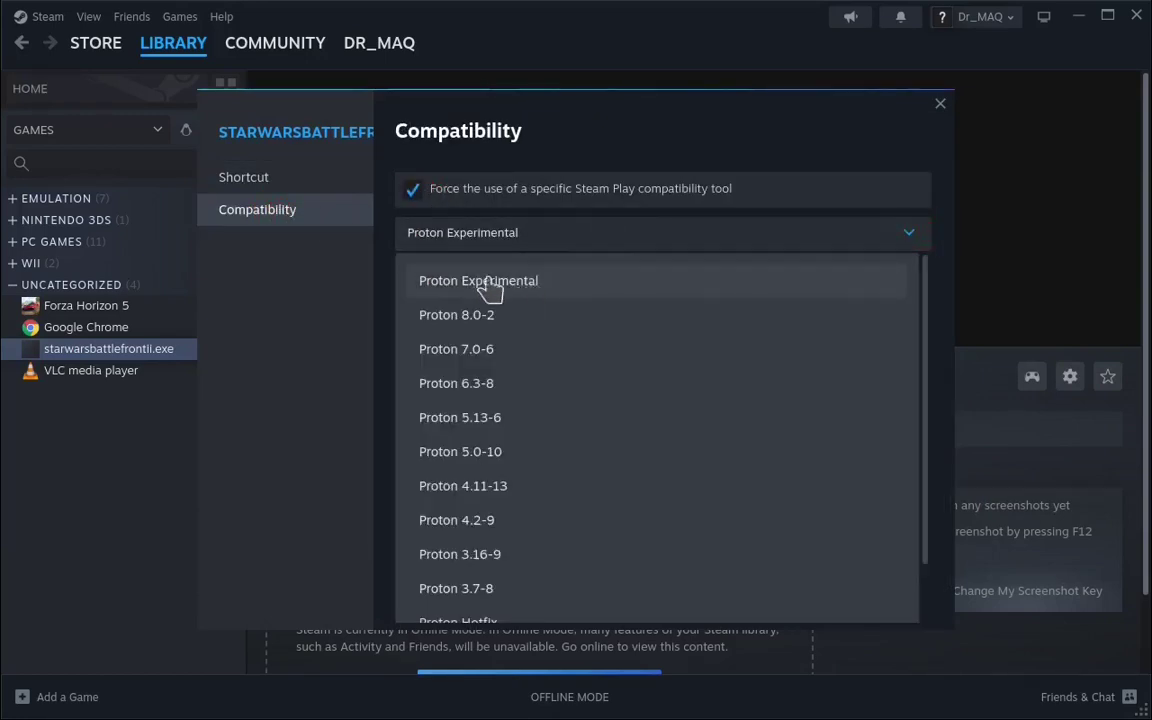
{"action": "left_click", "coordinate": [515, 288]}
{"action": "left_click", "coordinate": [940, 104]}
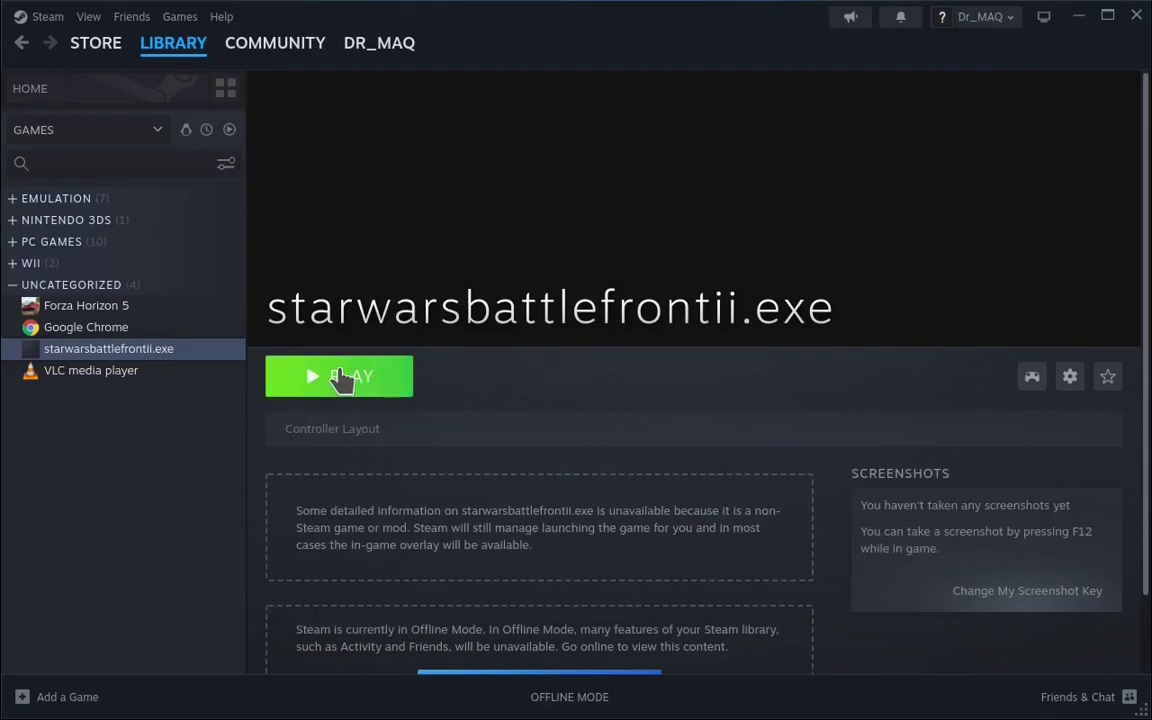
Step: Launch starwarsbattlefrontii.exe from the Steam library and open the game's video options
{"action": "left_click", "coordinate": [343, 378]}
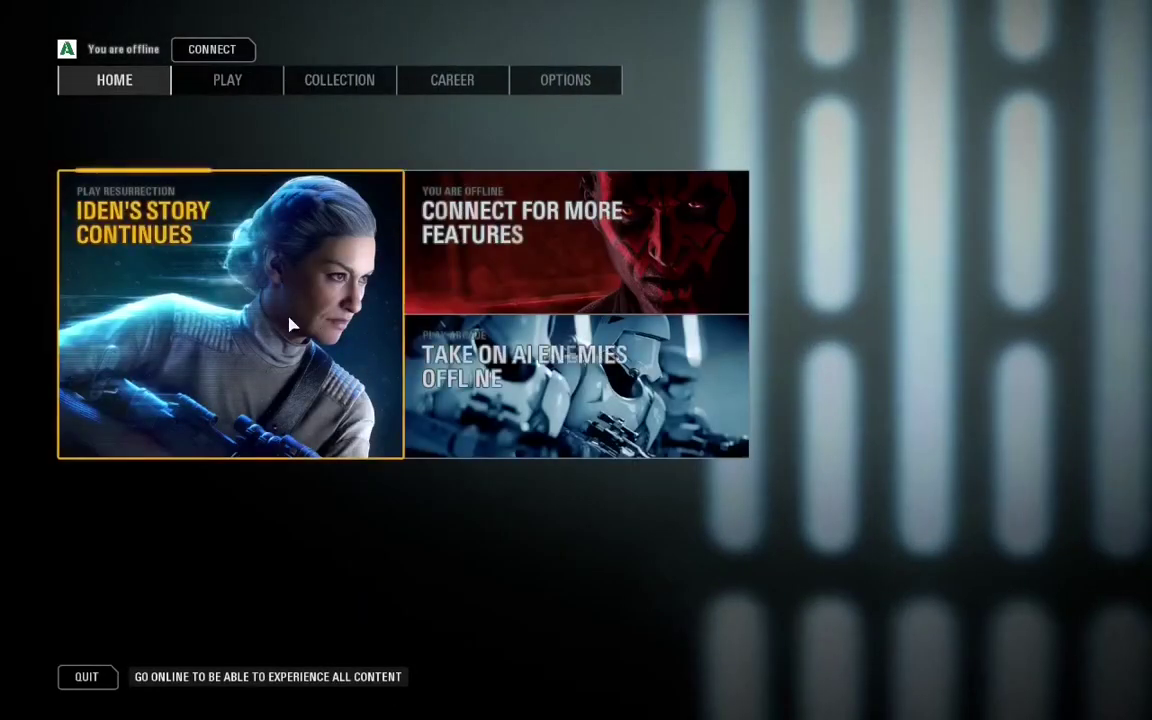
{"action": "key", "text": "e"}
{"action": "key", "text": "e"}
{"action": "key", "text": "e"}
{"action": "key", "text": "e"}
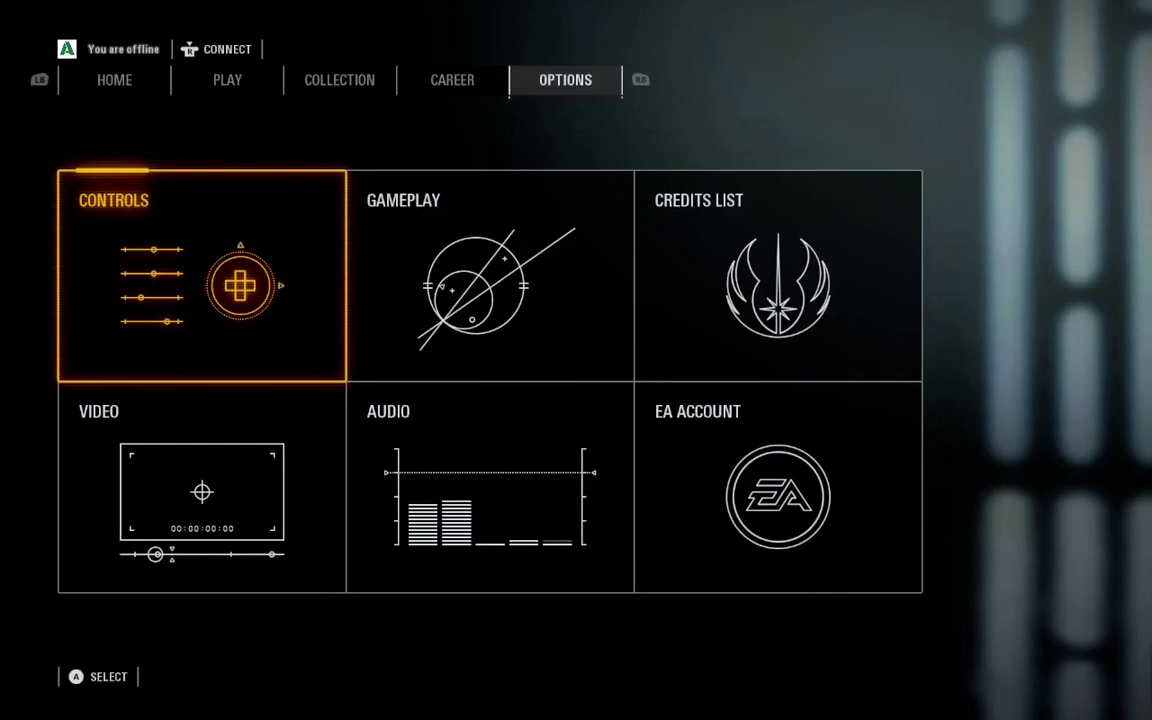
{"action": "key", "text": "Down"}
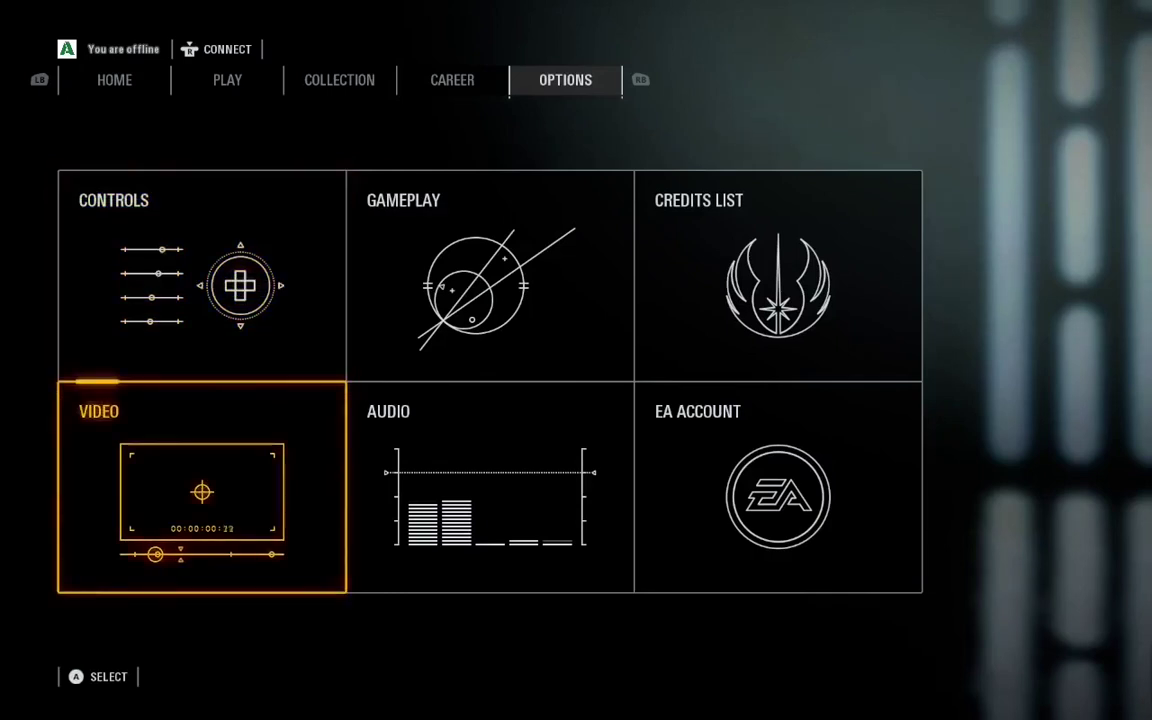
{"action": "key", "text": "Return"}
Step: Set the game's brightness to 55% and turn High Dynamic Range off
{"action": "key", "text": "Down"}
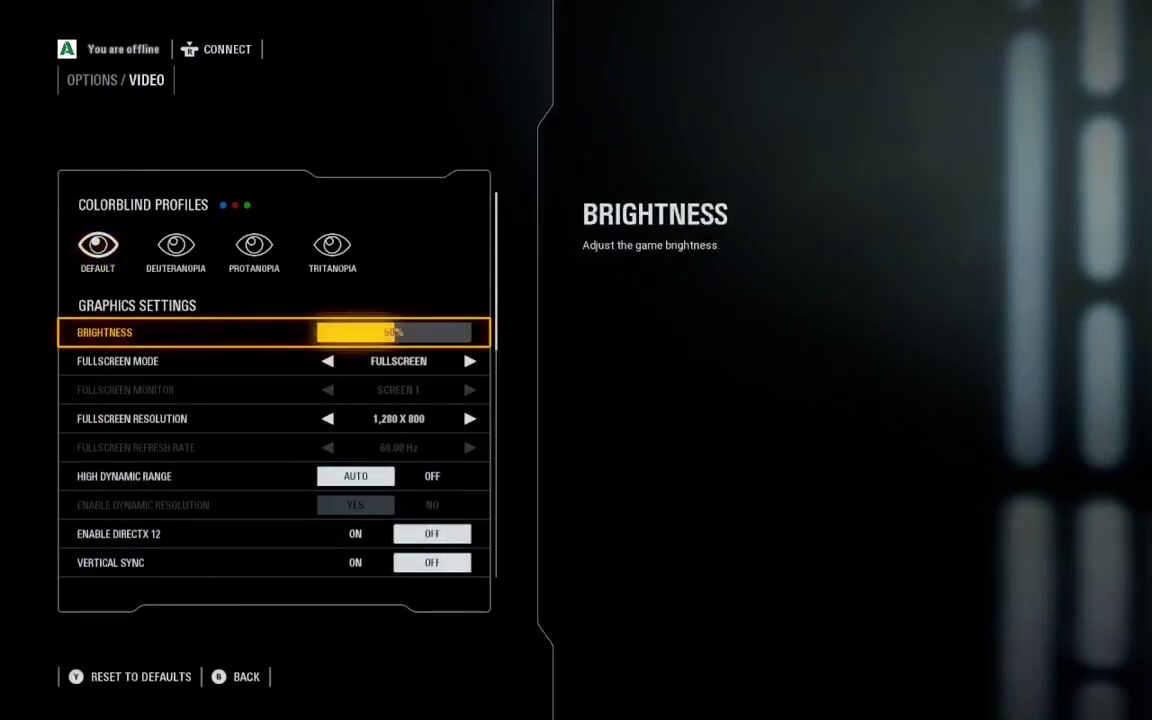
{"action": "key", "text": "Right"}
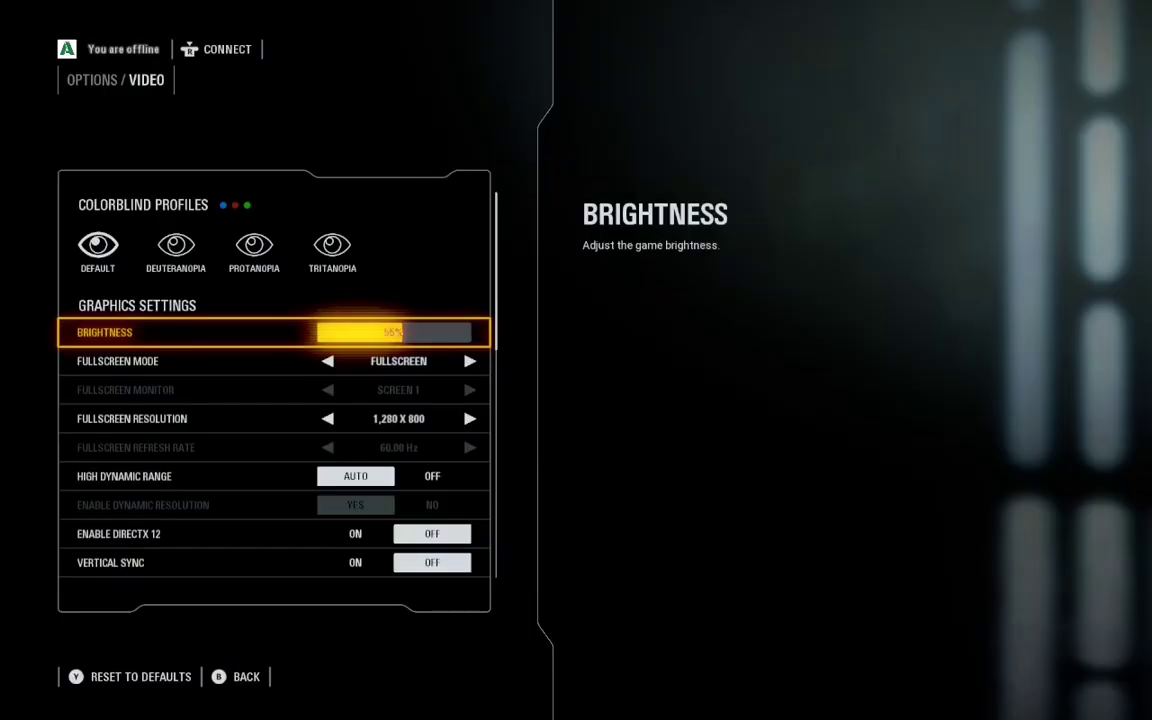
{"action": "key", "text": "Down"}
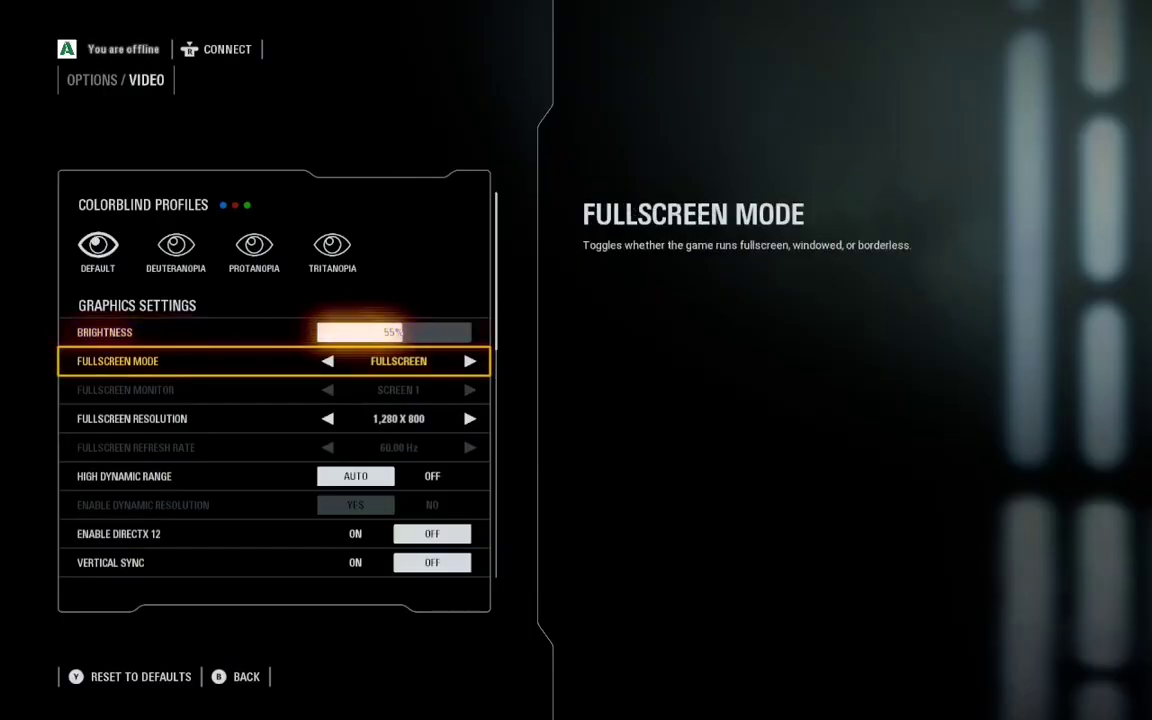
{"action": "key", "text": "Down"}
{"action": "key", "text": "Down"}
{"action": "key", "text": "Down"}
{"action": "key", "text": "Down"}
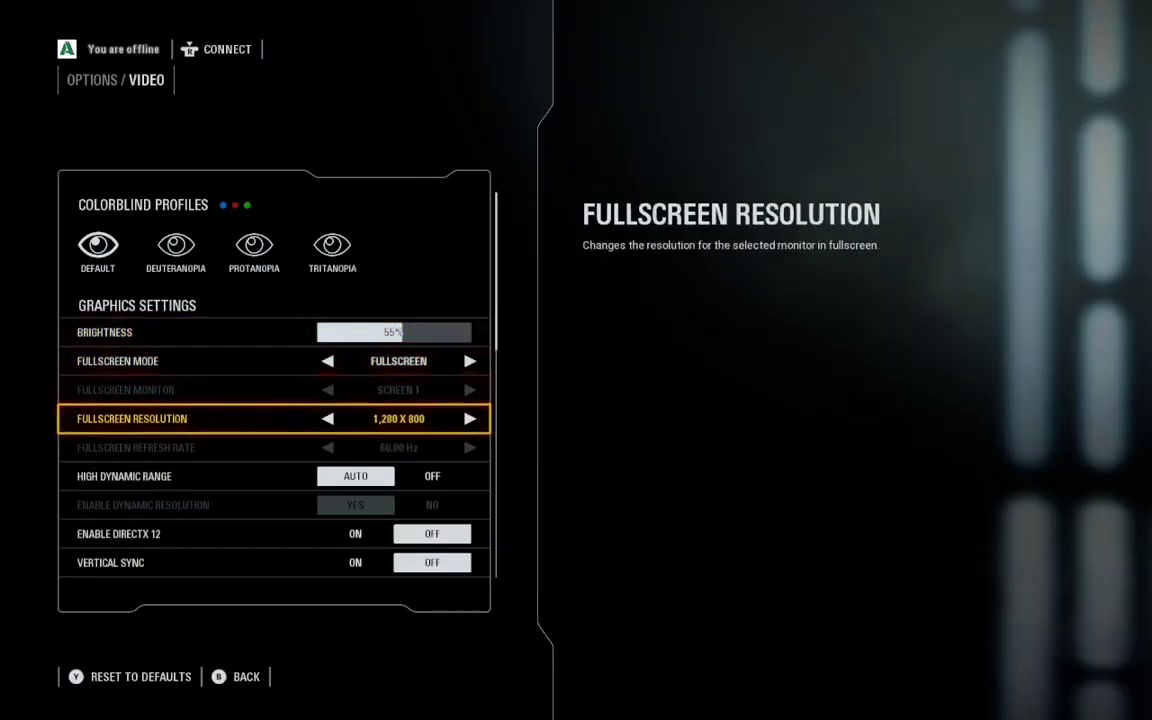
{"action": "key", "text": "Right"}
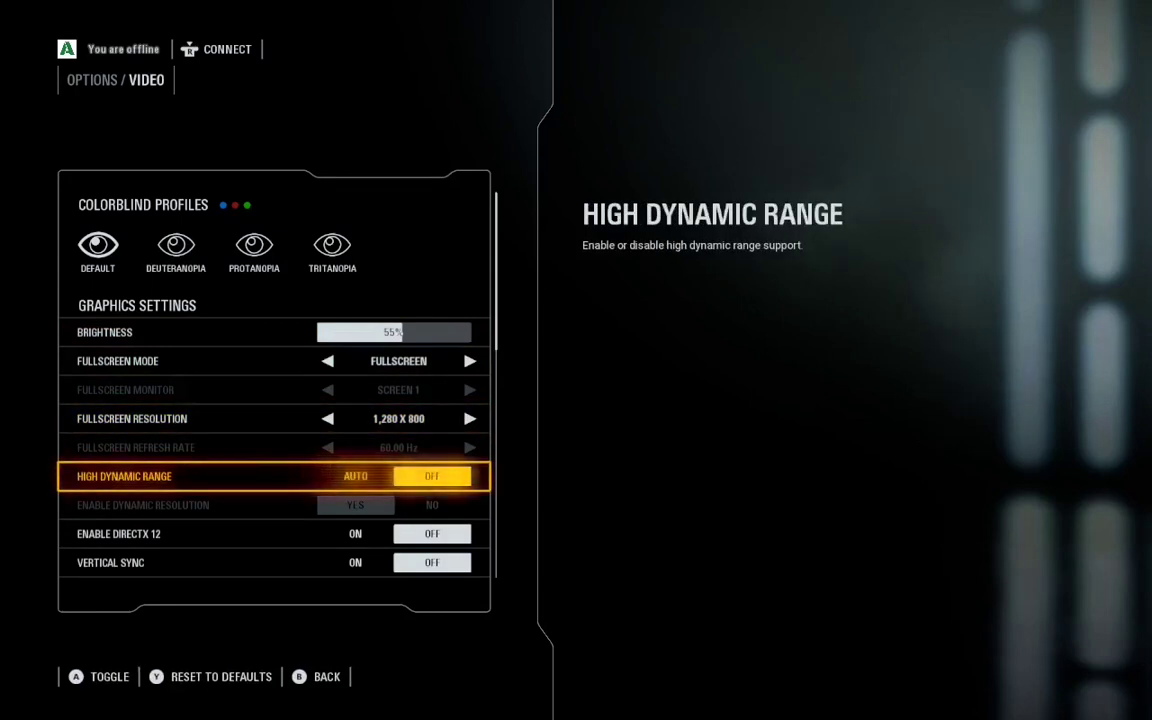
Step: Toggle the Vertical Sync setting and keep the changed video settings
{"action": "key", "text": "Down"}
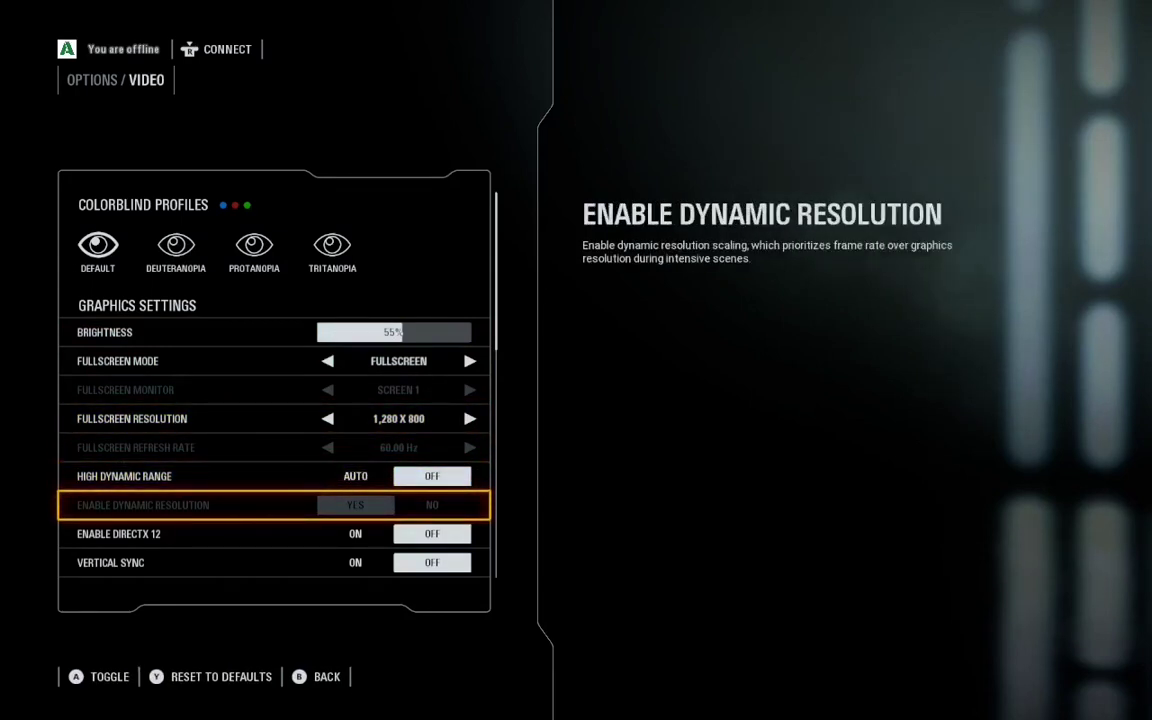
{"action": "key", "text": "Down"}
{"action": "key", "text": "Down"}
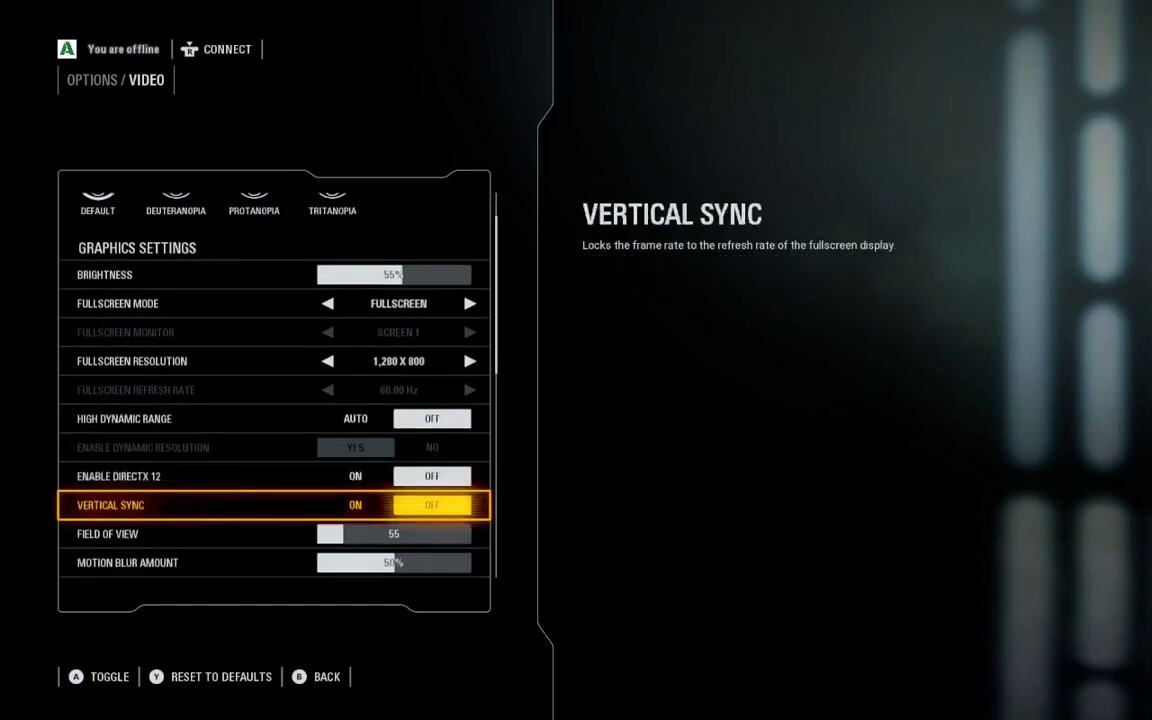
{"action": "key", "text": "Left"}
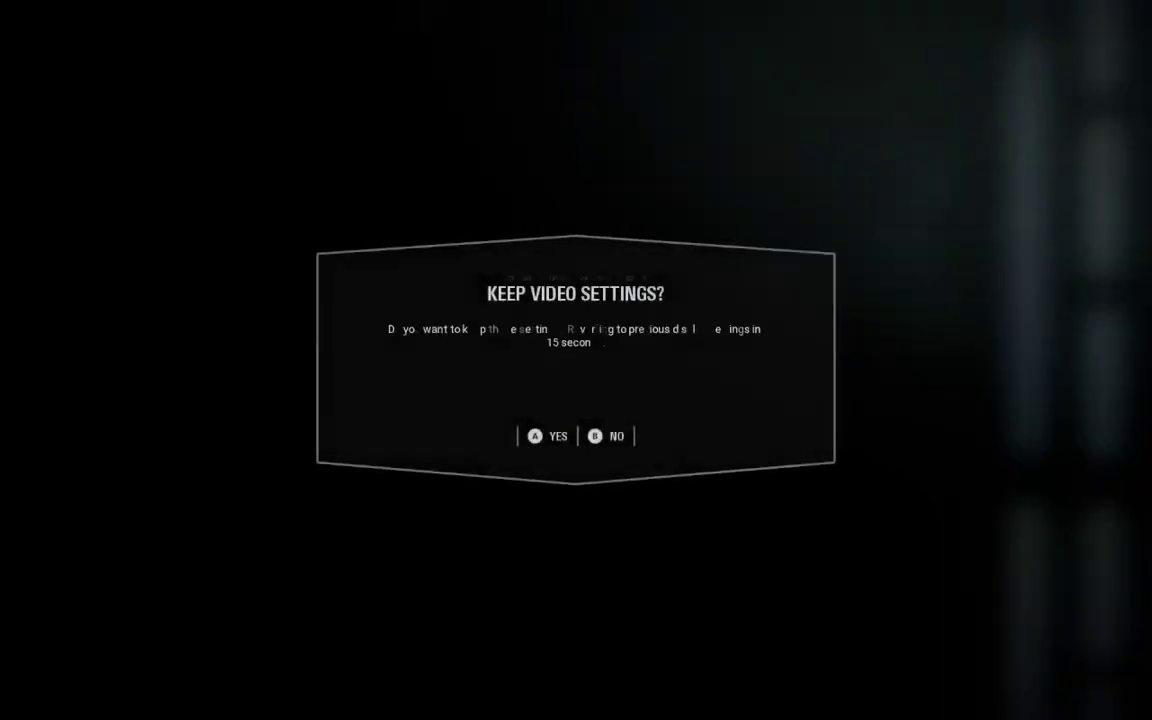
{"action": "key", "text": "Return"}
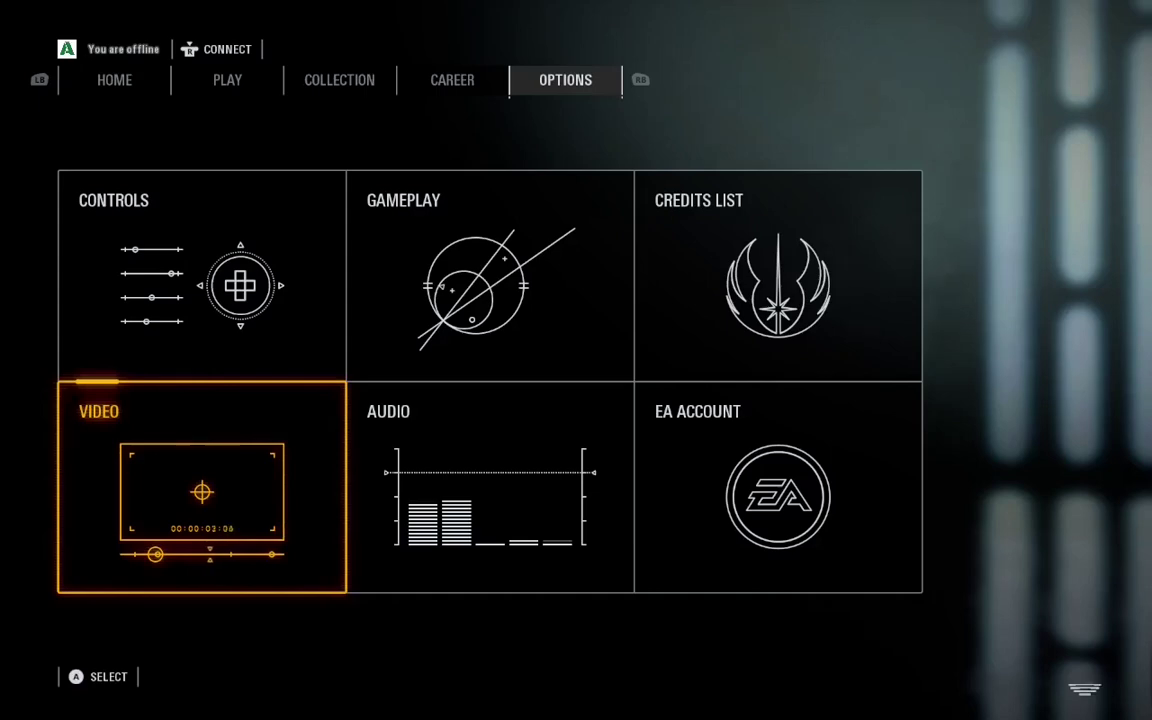
Step: Go back to the game's home screen, then quit the game and confirm
{"action": "key", "text": "Escape"}
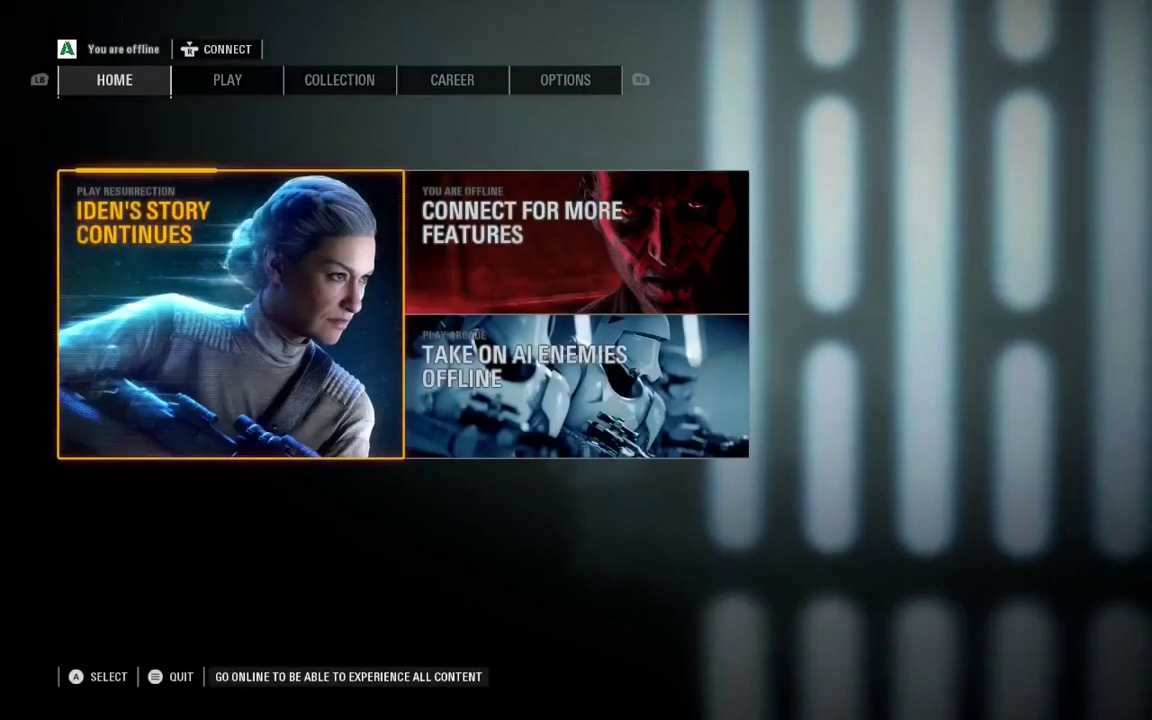
{"action": "key", "text": "Escape"}
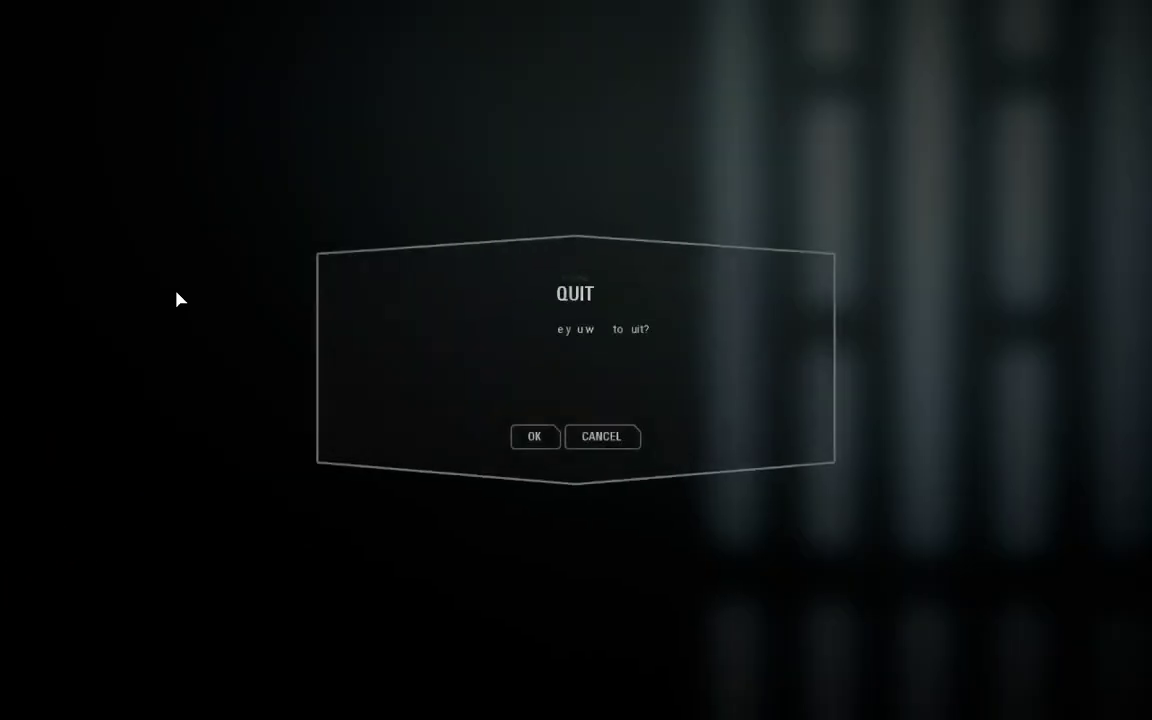
{"action": "left_click", "coordinate": [533, 437]}
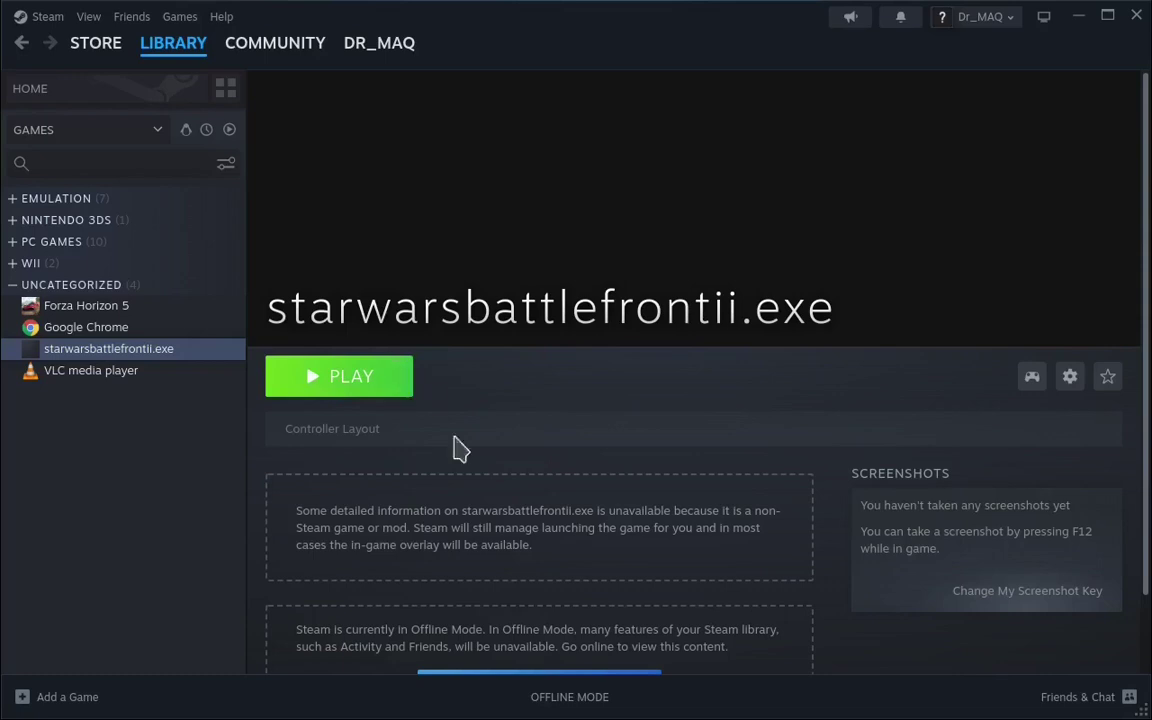
Step: Close the Steam library window and return to the game folder in Dolphin
{"action": "mouse_move", "coordinate": [338, 708]}
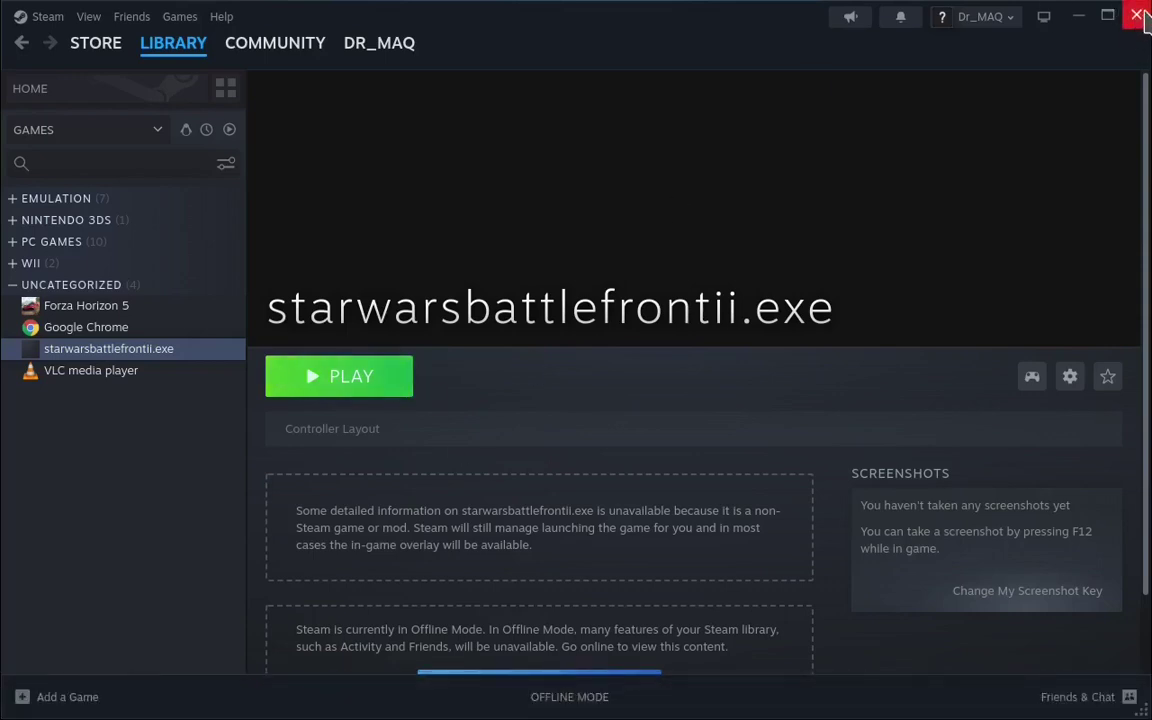
{"action": "left_click", "coordinate": [1138, 16]}
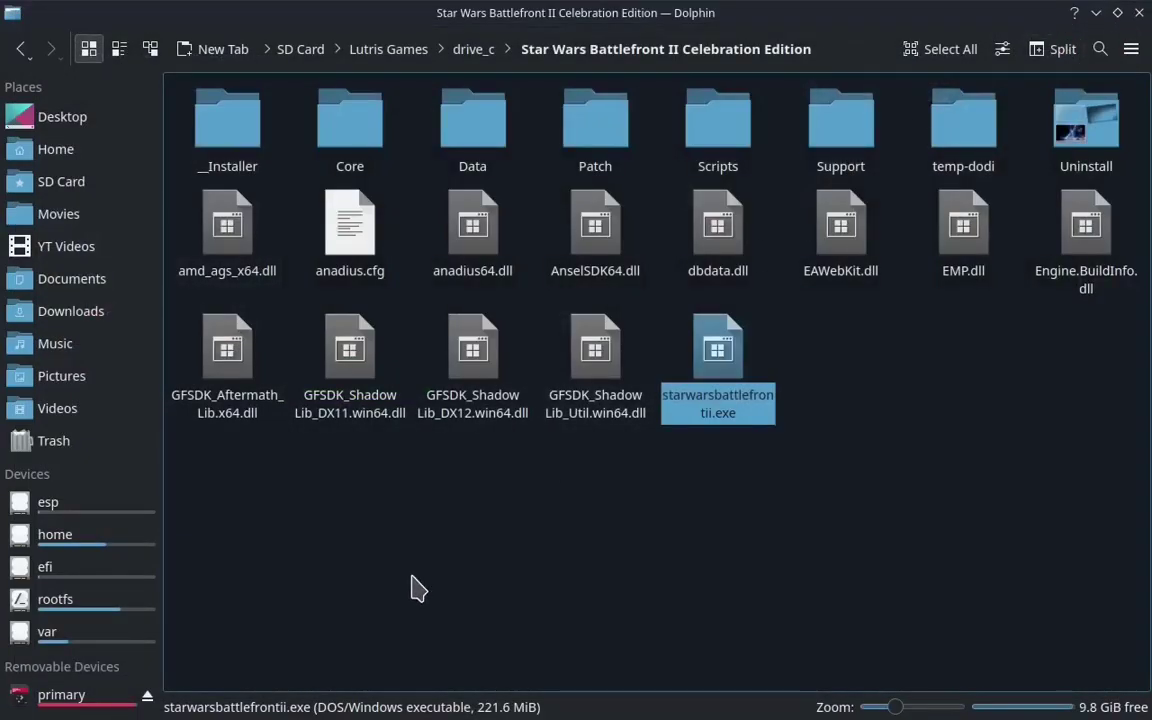
{"action": "mouse_move", "coordinate": [305, 699]}
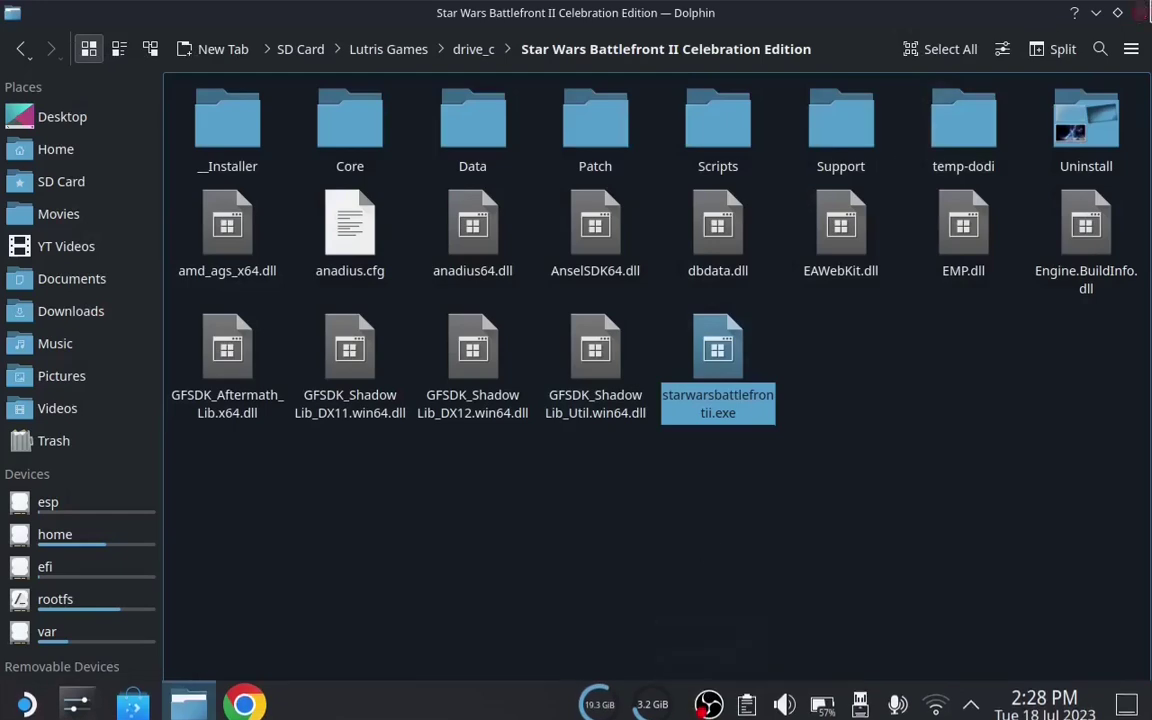
Step: Close the file manager and return the Steam Deck to Gaming Mode
{"action": "key", "text": "ctrl+q"}
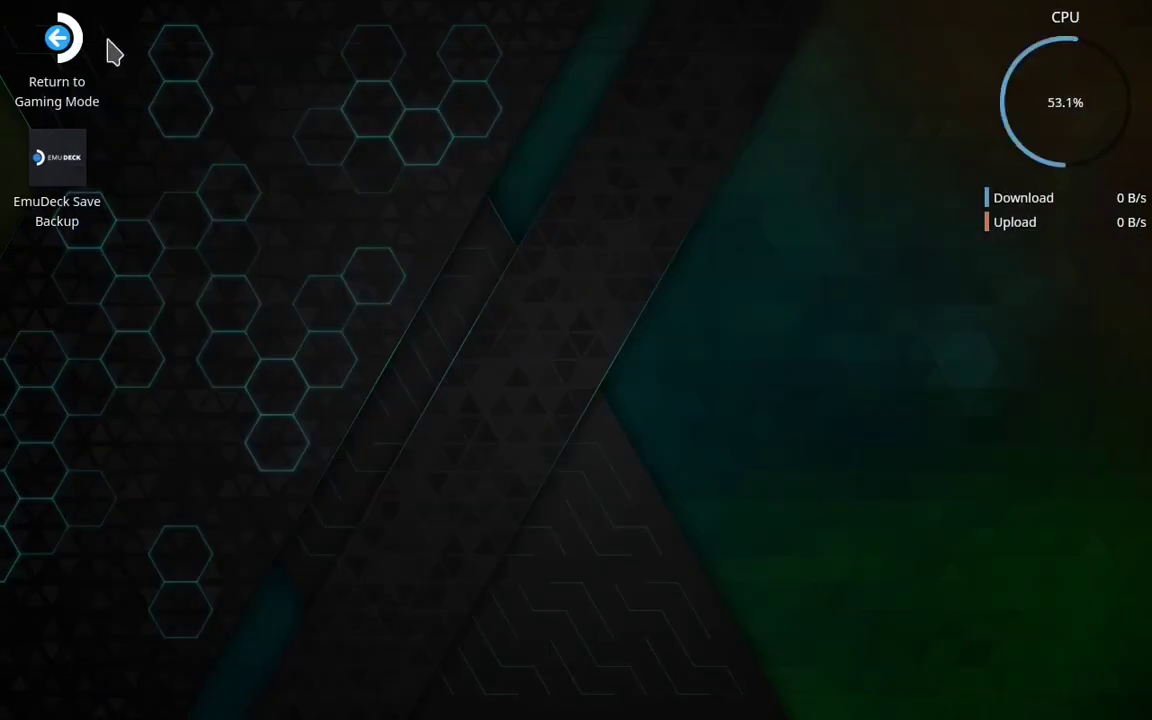
{"action": "double_click", "coordinate": [62, 45]}
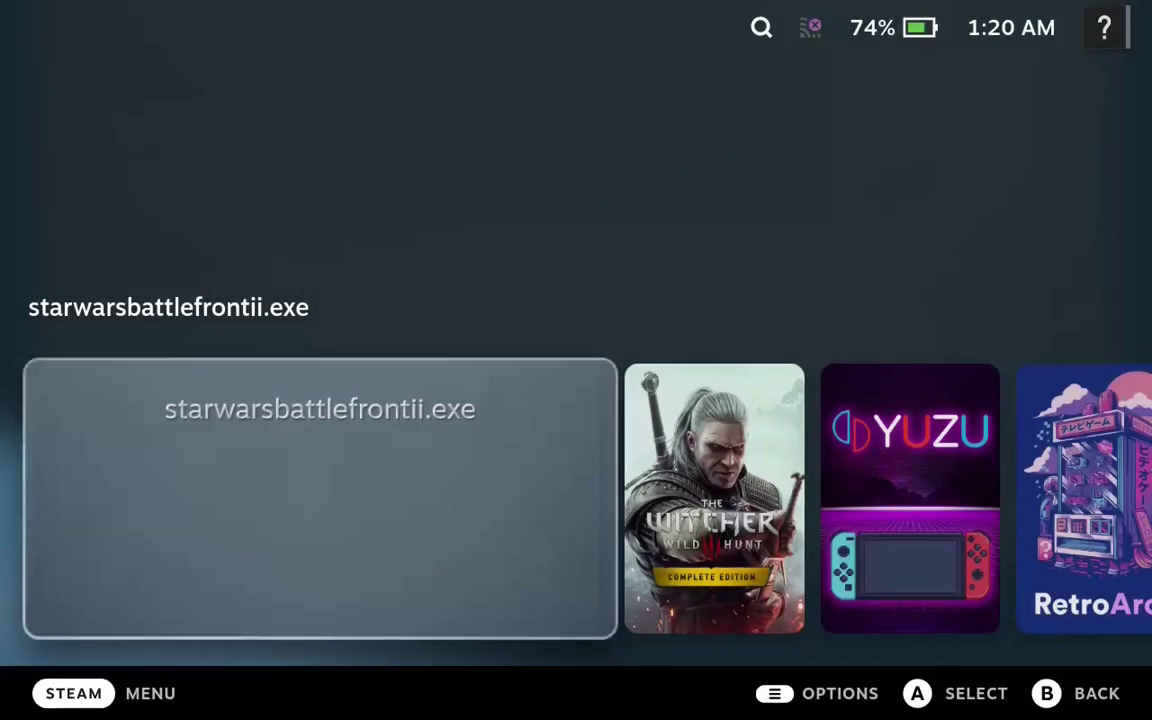
Step: Open the starwarsbattlefrontii.exe game page and start changing its artwork
{"action": "key", "text": "Return"}
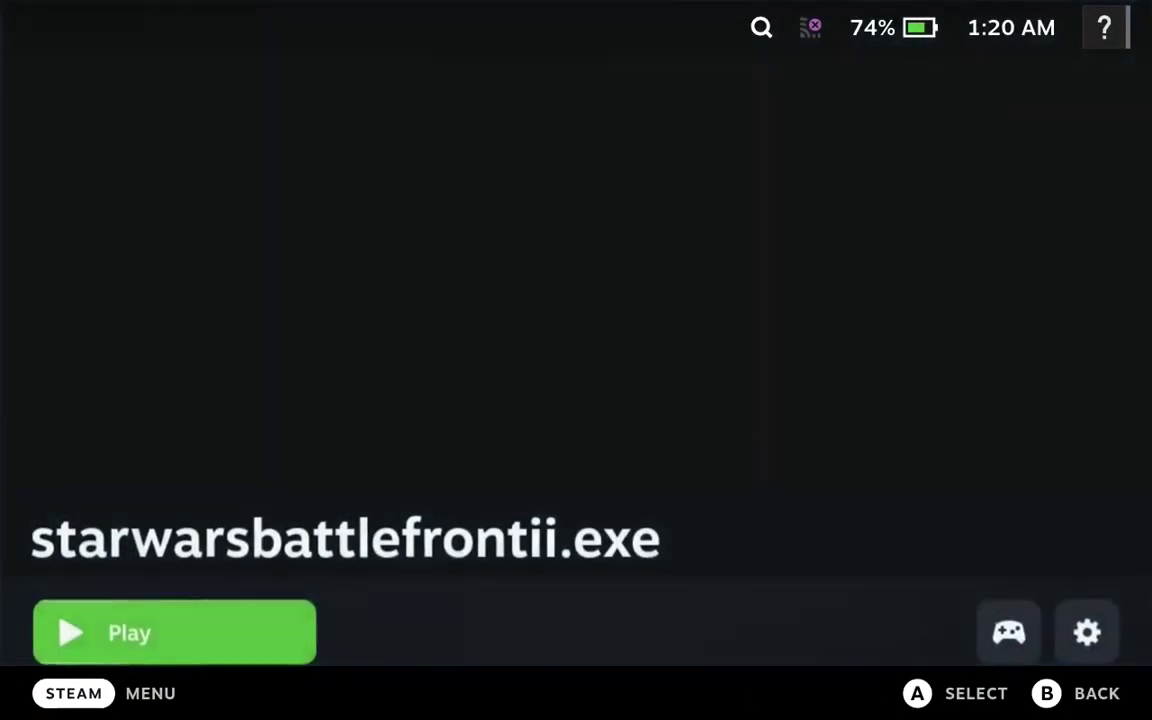
{"action": "key", "text": "Right"}
{"action": "key", "text": "Menu"}
{"action": "key", "text": "Down"}
{"action": "key", "text": "Down"}
{"action": "key", "text": "Down"}
{"action": "key", "text": "Down"}
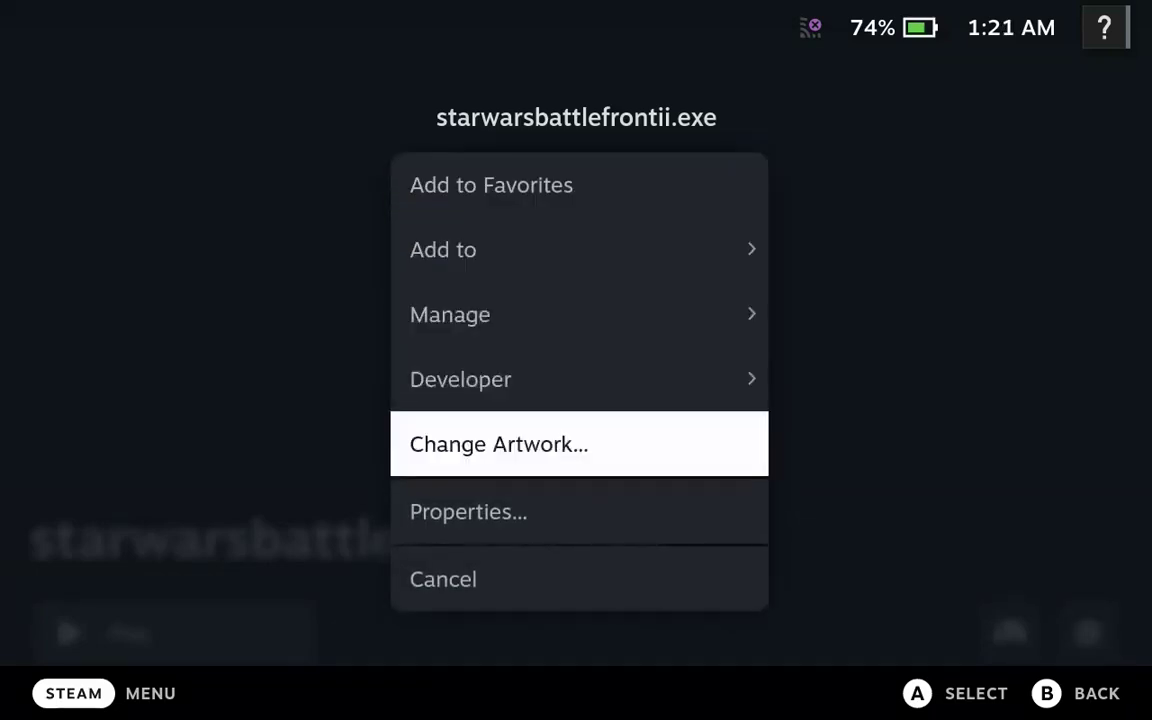
{"action": "key", "text": "Return"}
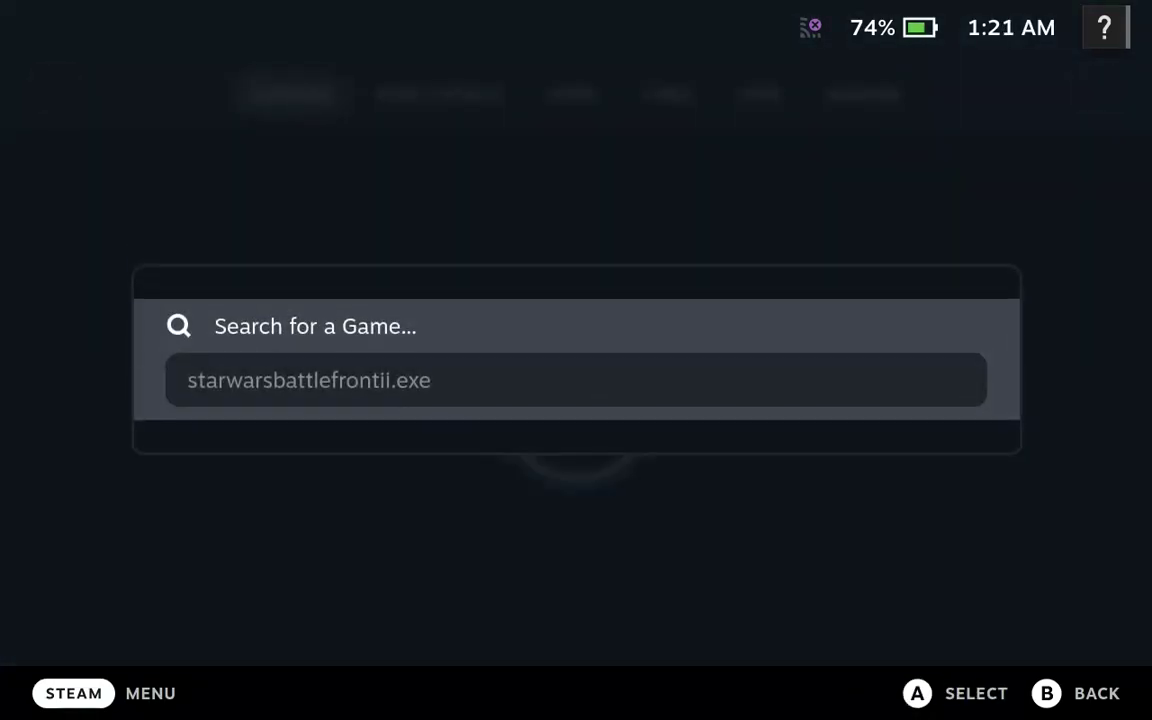
Step: Search the artwork database for Star Wars: Battlefront II and select the 2017 game
{"action": "key", "text": "Return"}
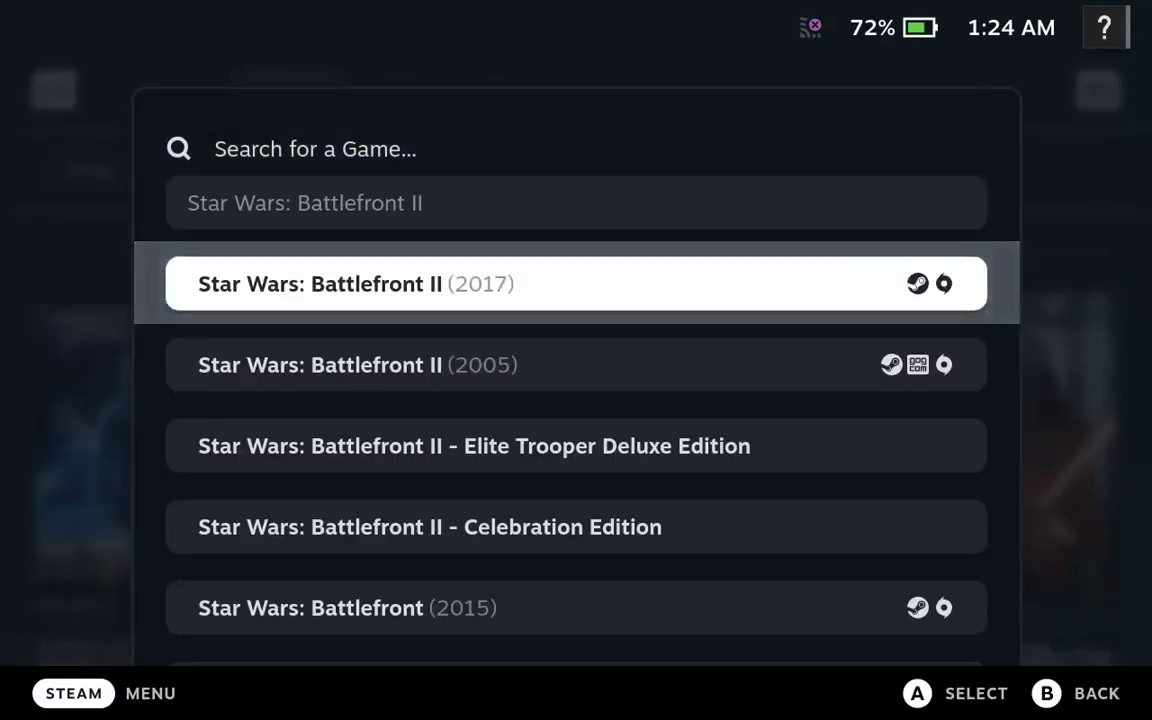
{"action": "key", "text": "Down"}
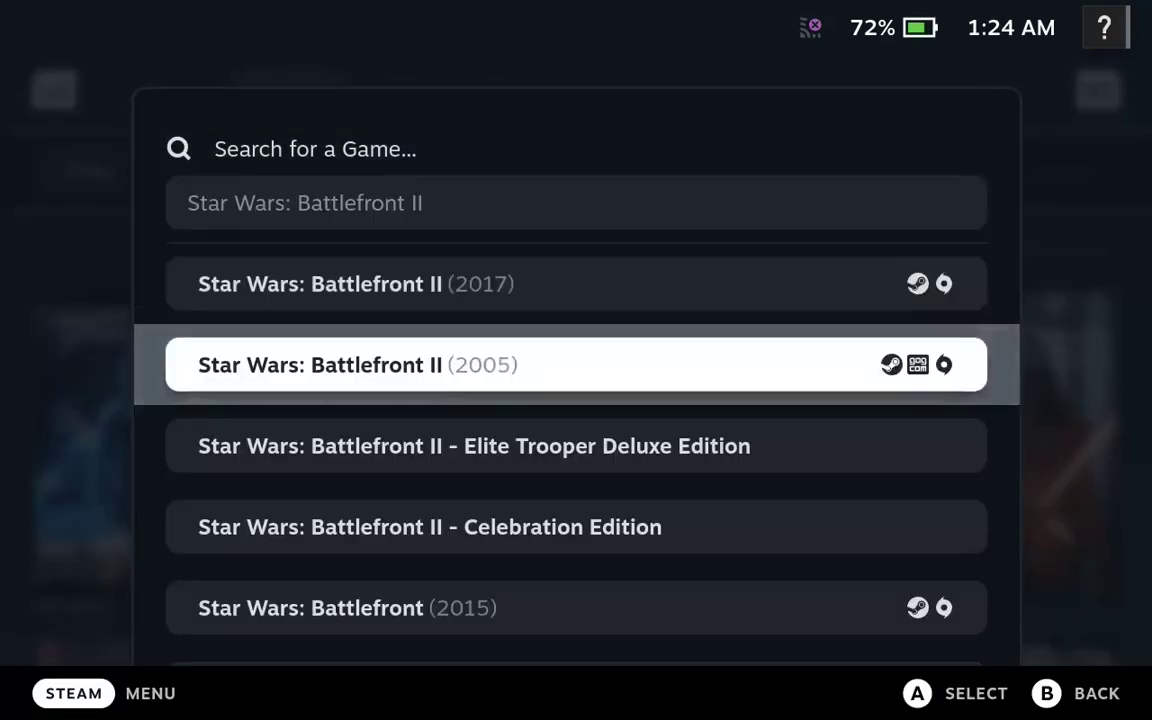
{"action": "key", "text": "Up"}
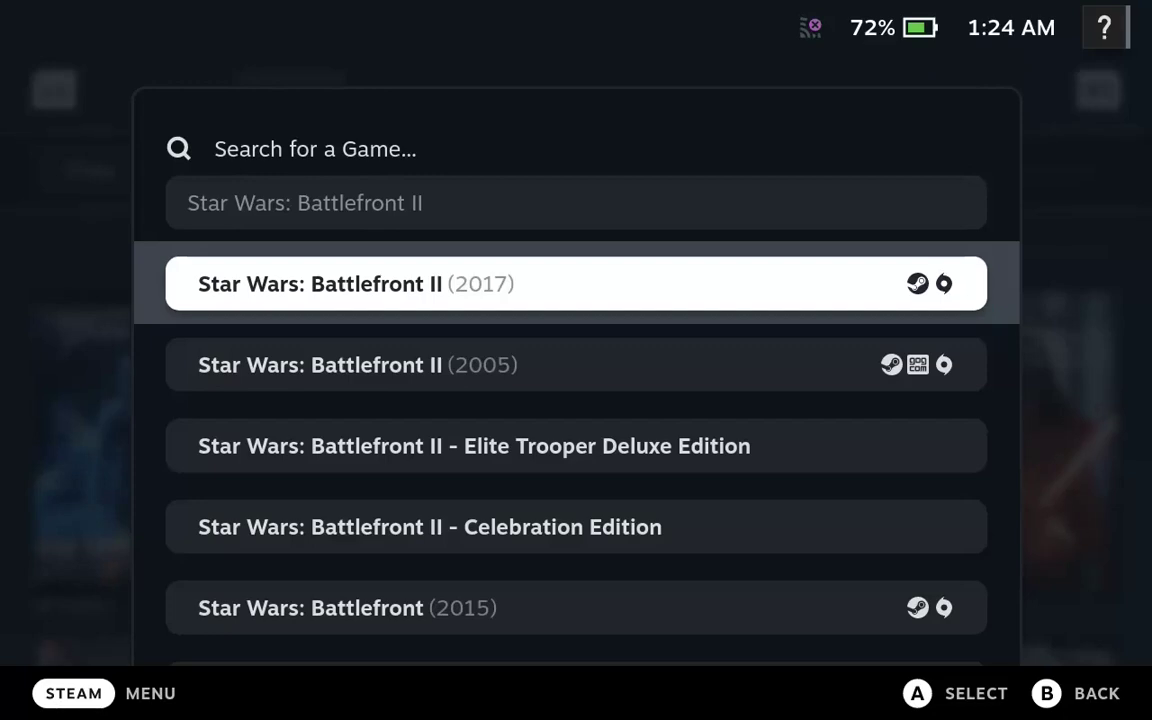
{"action": "key", "text": "Return"}
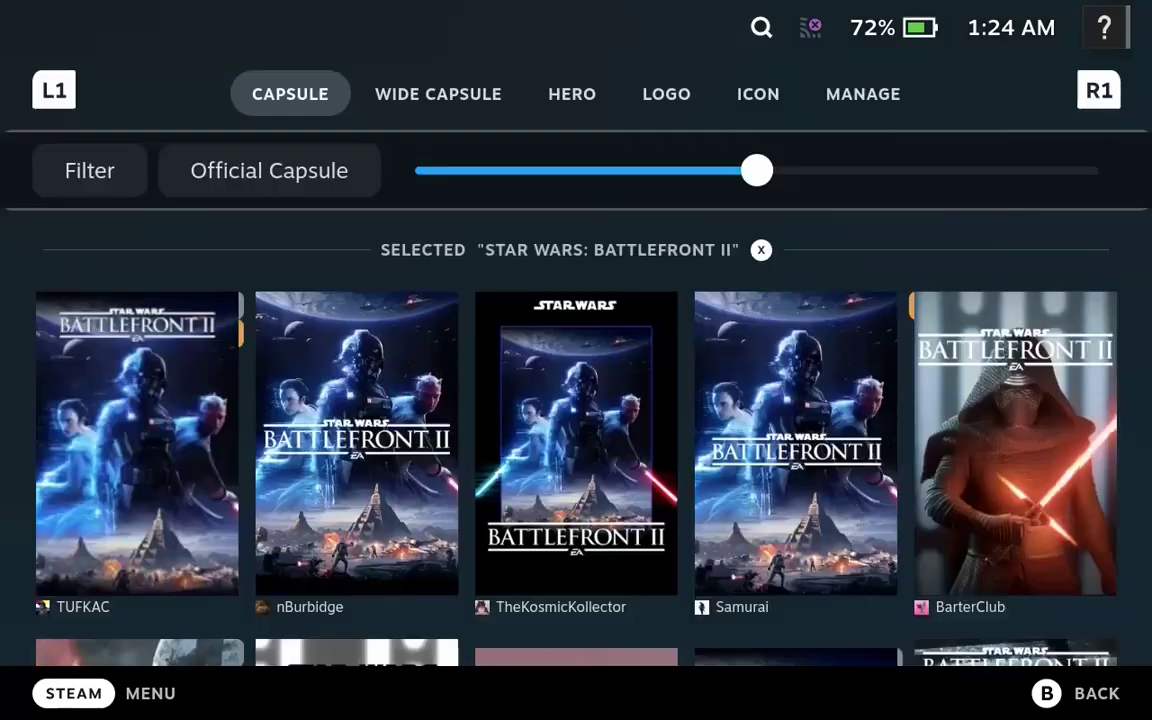
Step: Choose the capsule and wide capsule artwork from the Star Wars: Battlefront II results
{"action": "key", "text": "Right"}
{"action": "key", "text": "Tab"}
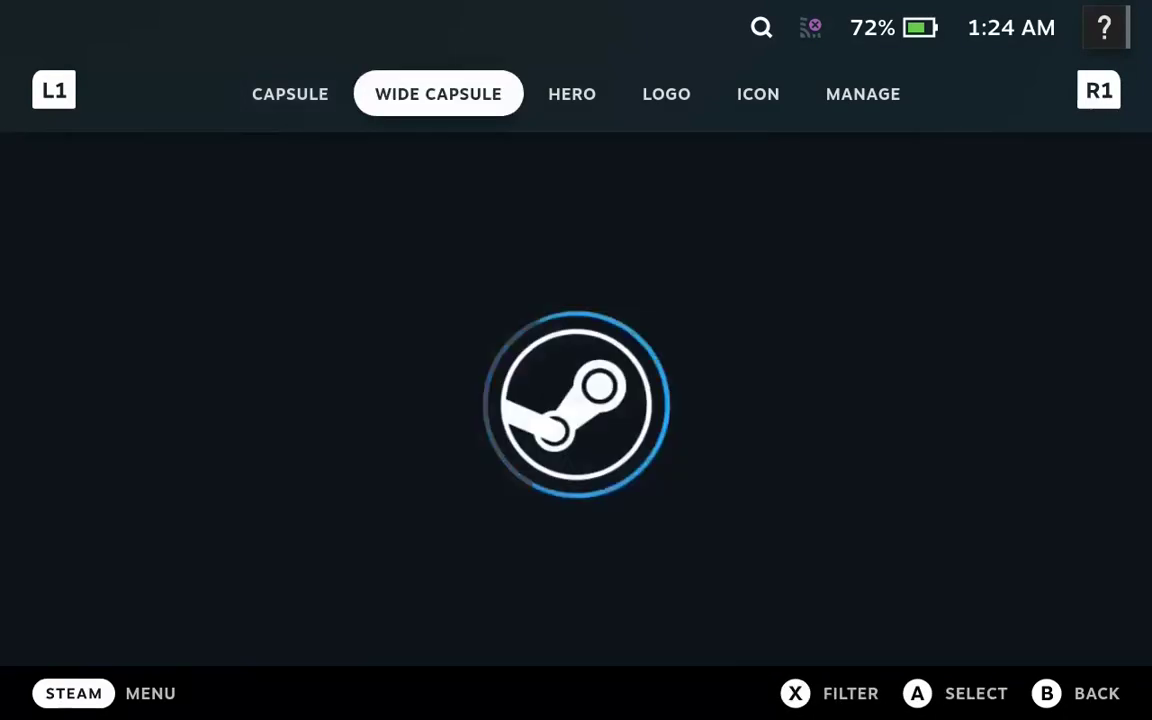
{"action": "key", "text": "Return"}
{"action": "key", "text": "Tab"}
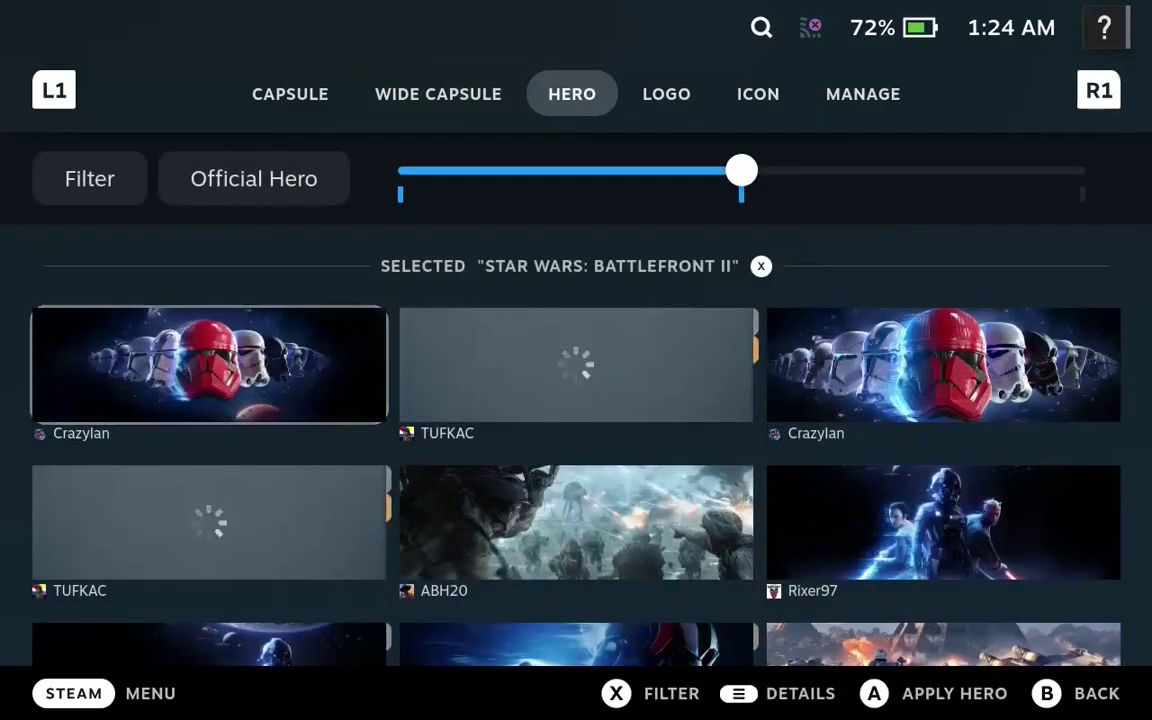
Step: Apply a Star Wars: Battlefront II hero image and the first logo in the results to the game
{"action": "key", "text": "Down"}
{"action": "key", "text": "Down"}
{"action": "key", "text": "Right"}
{"action": "key", "text": "Right"}
{"action": "key", "text": "Return"}
{"action": "key", "text": "Tab"}
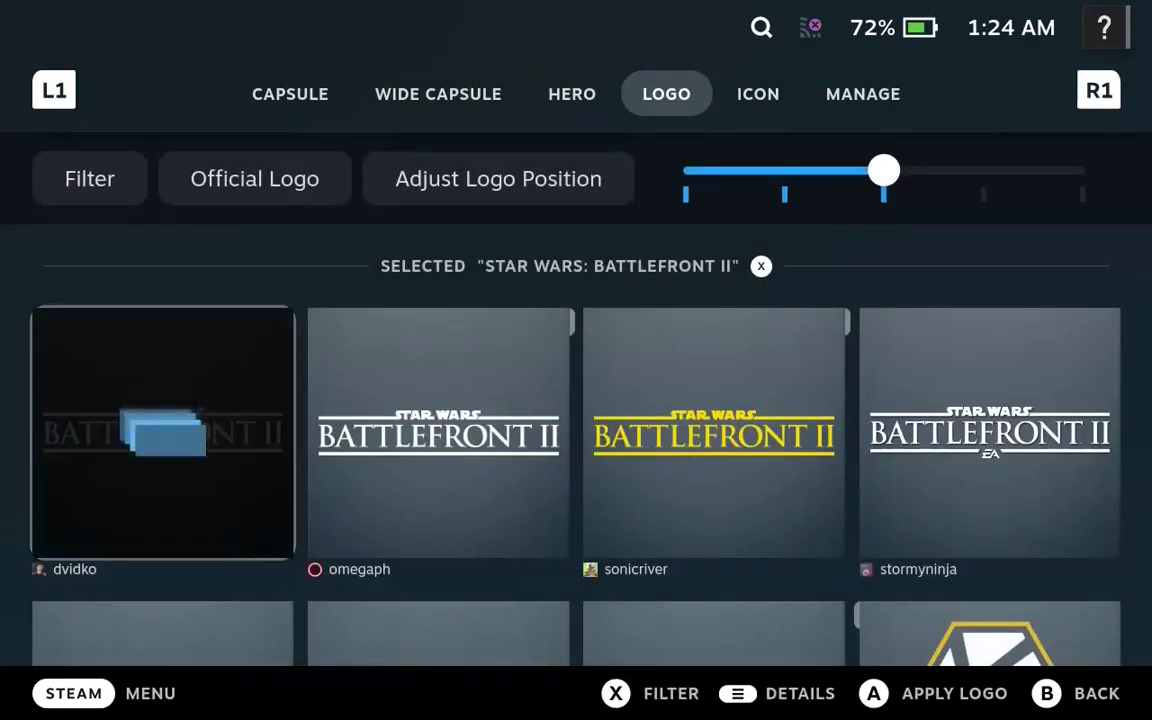
{"action": "key", "text": "Return"}
Step: Apply the first icon in the results, postpone the Steam restart and leave the artwork browser
{"action": "key", "text": "Tab"}
{"action": "key", "text": "Return"}
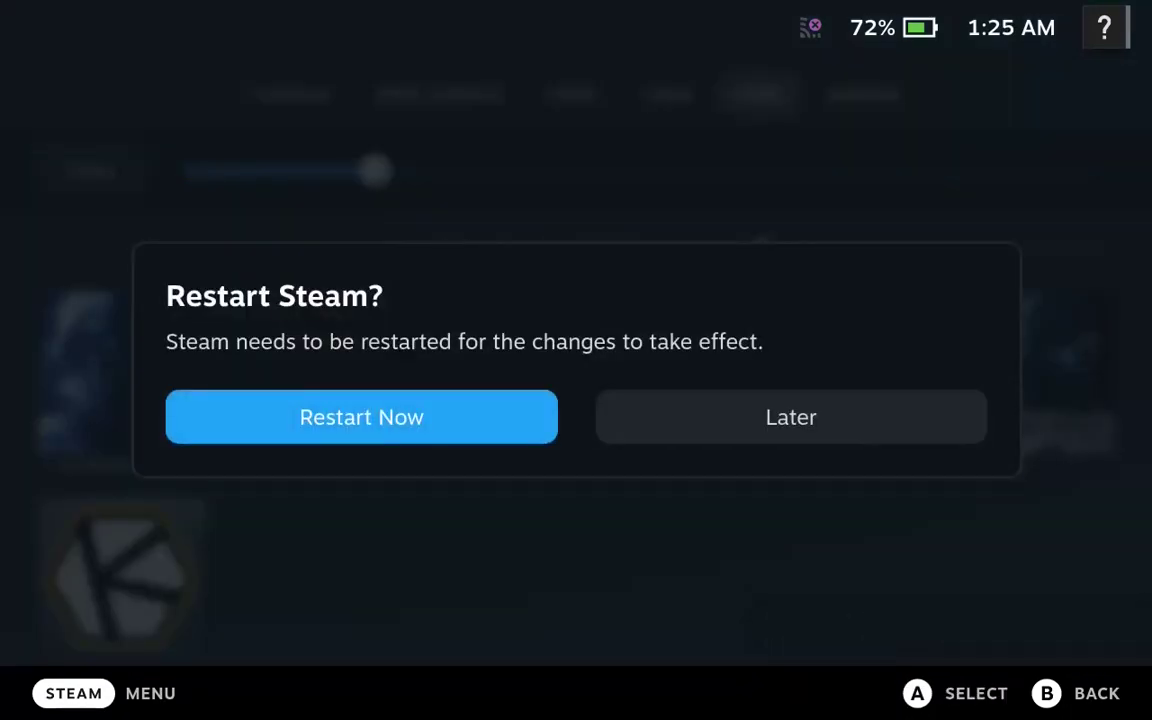
{"action": "key", "text": "Right"}
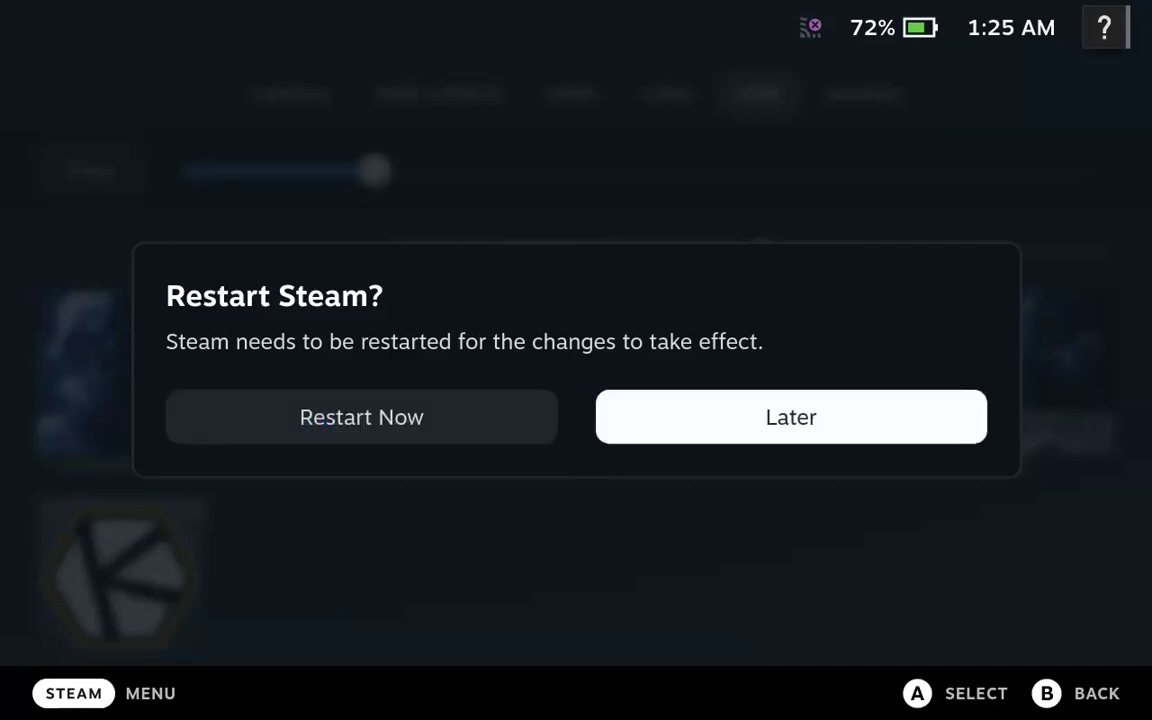
{"action": "key", "text": "Return"}
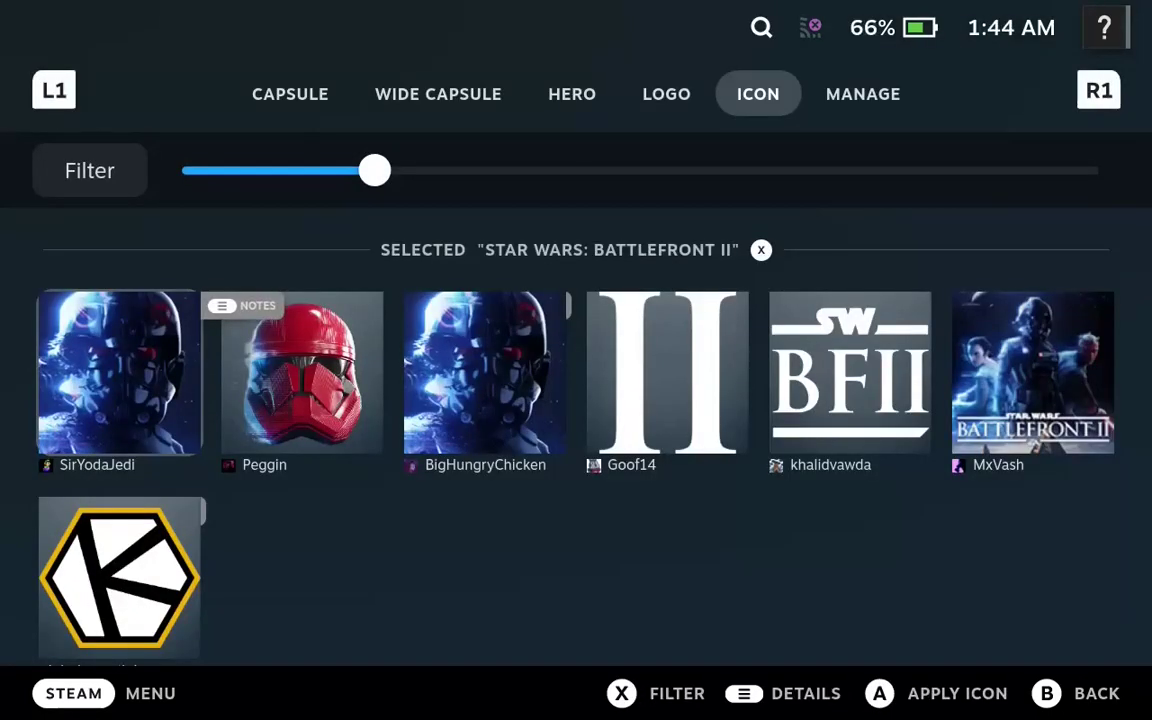
{"action": "key", "text": "Up"}
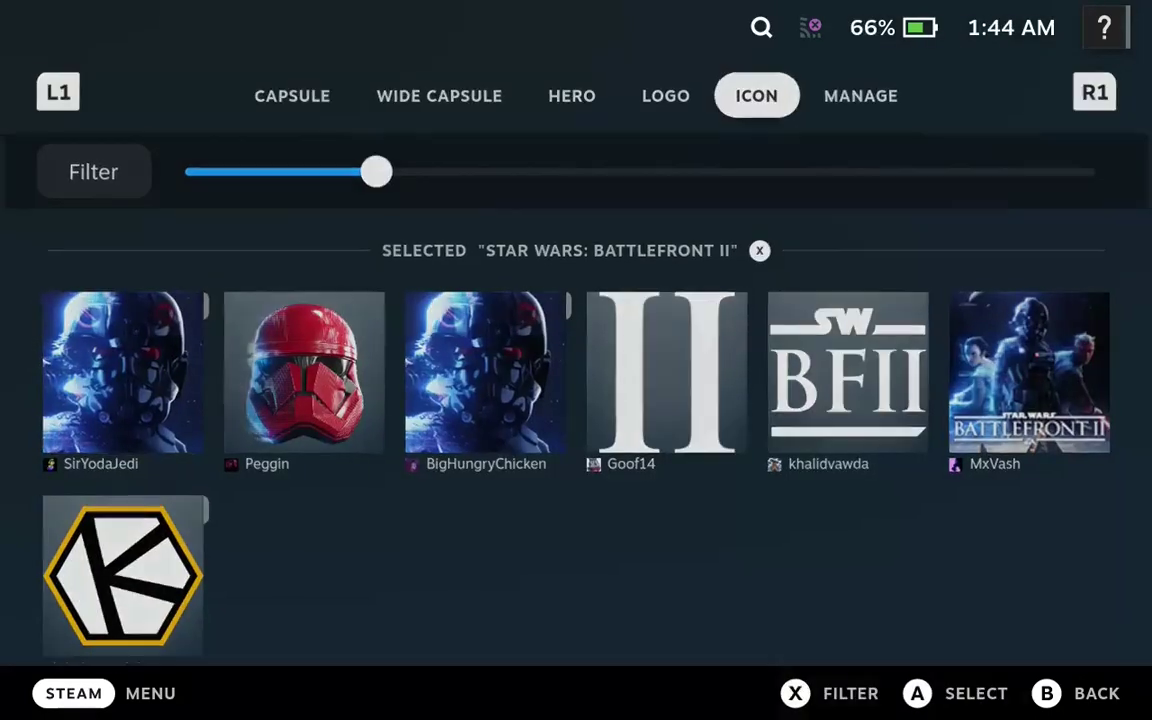
{"action": "key", "text": "Escape"}
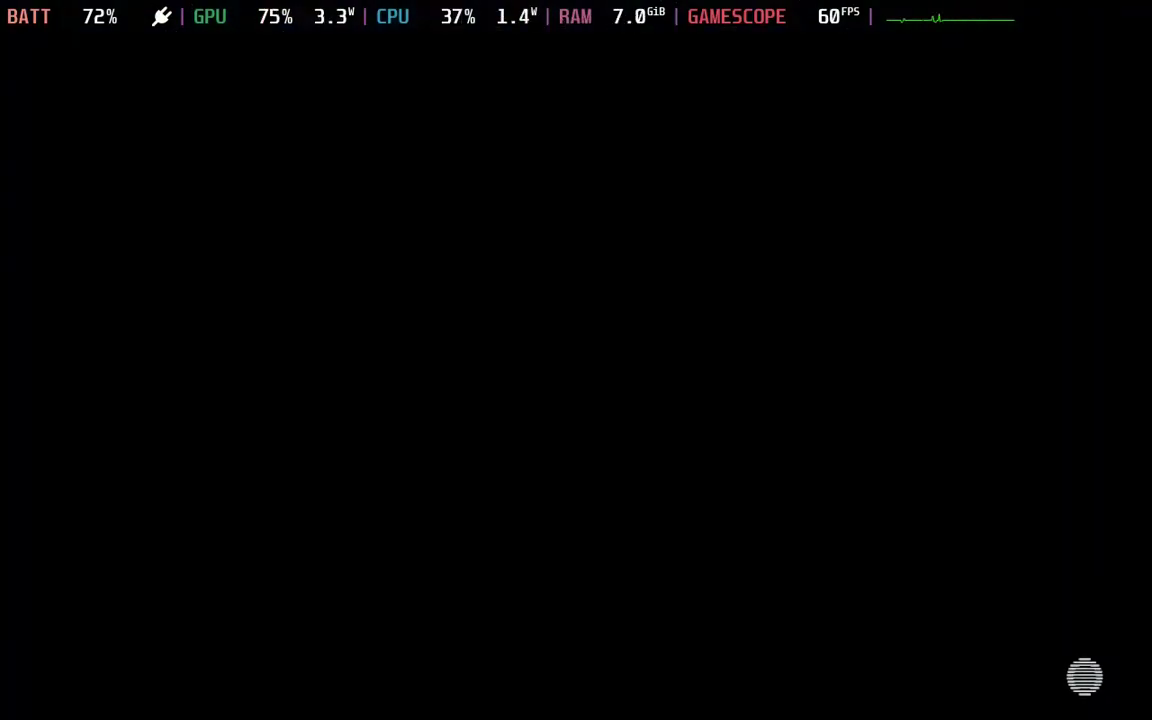
Step: Open the video options inside the running Star Wars Battlefront II
{"action": "key", "text": "e"}
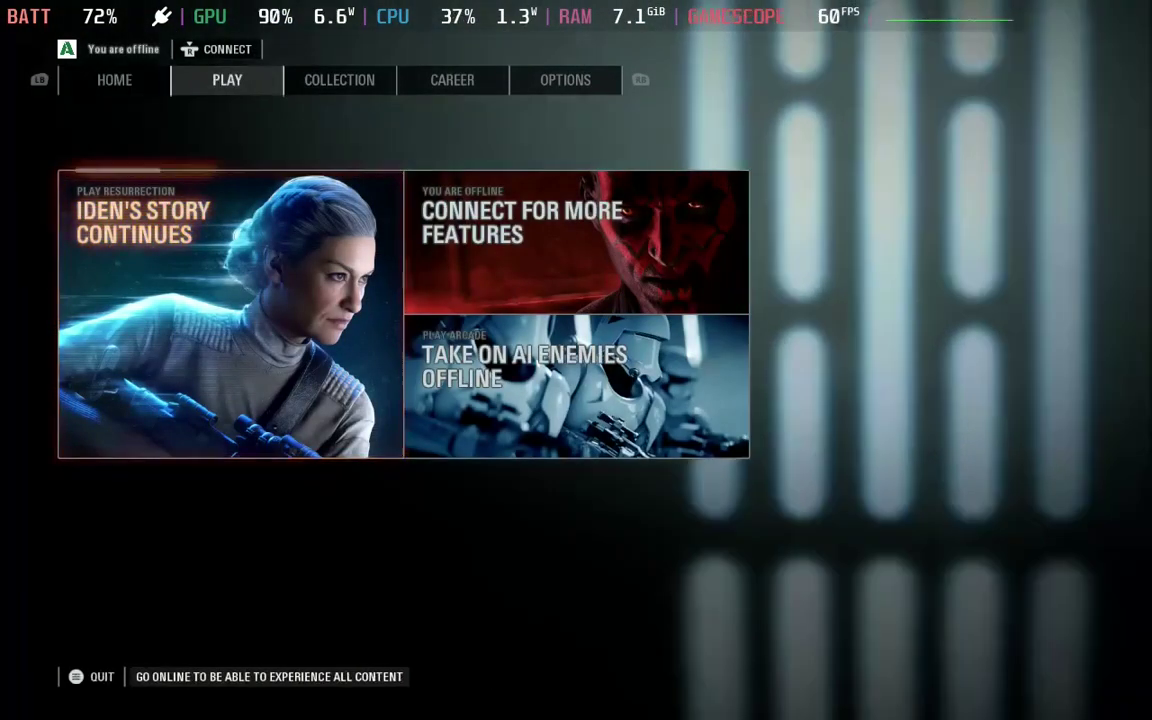
{"action": "key", "text": "e"}
{"action": "key", "text": "e"}
{"action": "key", "text": "e"}
{"action": "key", "text": "Down"}
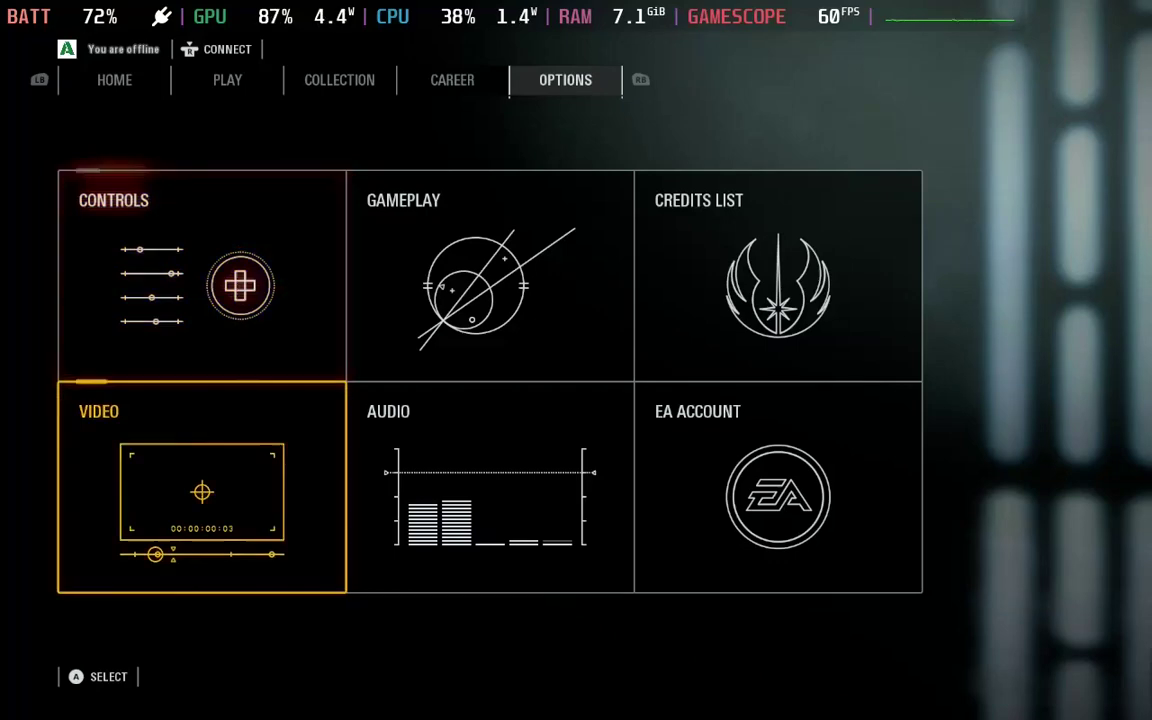
{"action": "key", "text": "Return"}
Step: Examine the game's graphics settings from brightness through vertical sync, field of view and filmic effects to resolution scale
{"action": "key", "text": "Down"}
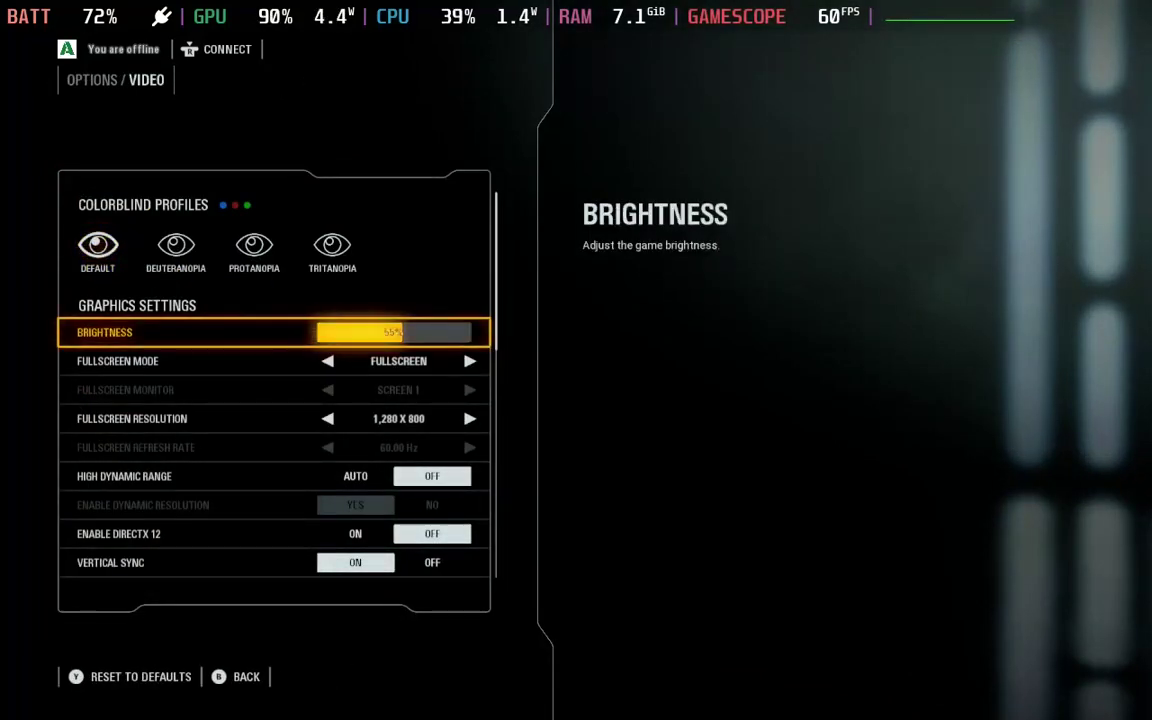
{"action": "key", "text": "Down"}
{"action": "key", "text": "Down"}
{"action": "key", "text": "Down"}
{"action": "key", "text": "Down"}
{"action": "key", "text": "Down"}
{"action": "key", "text": "Down"}
{"action": "key", "text": "Down"}
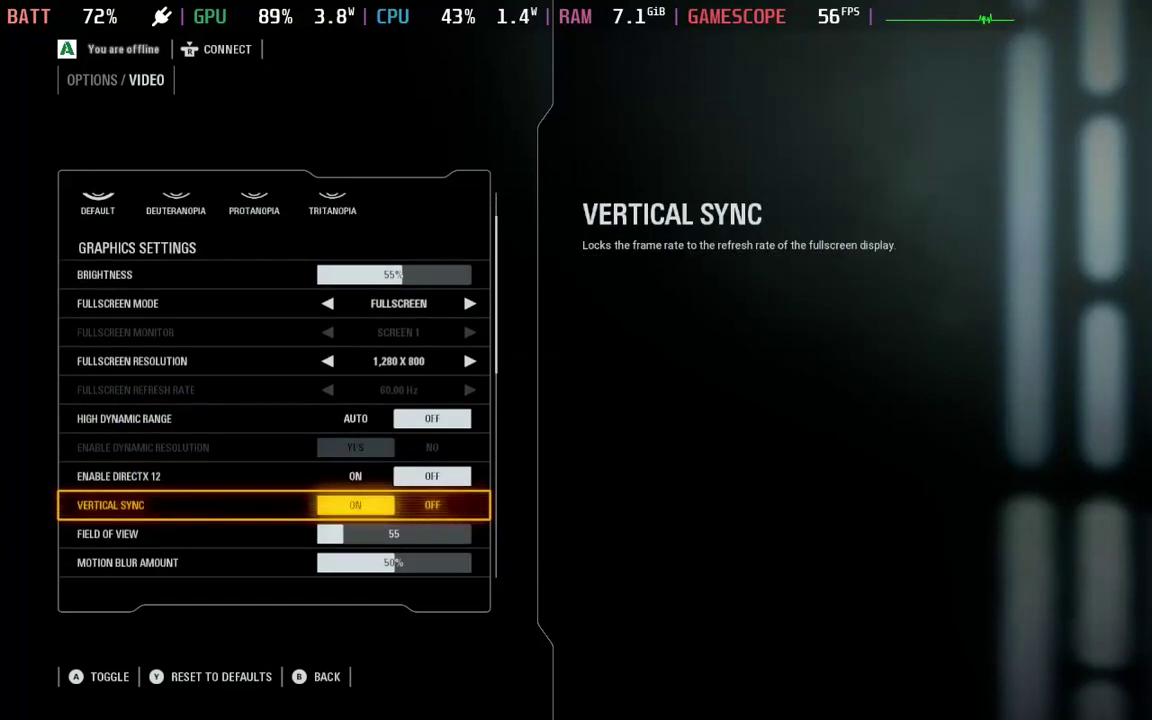
{"action": "key", "text": "Down"}
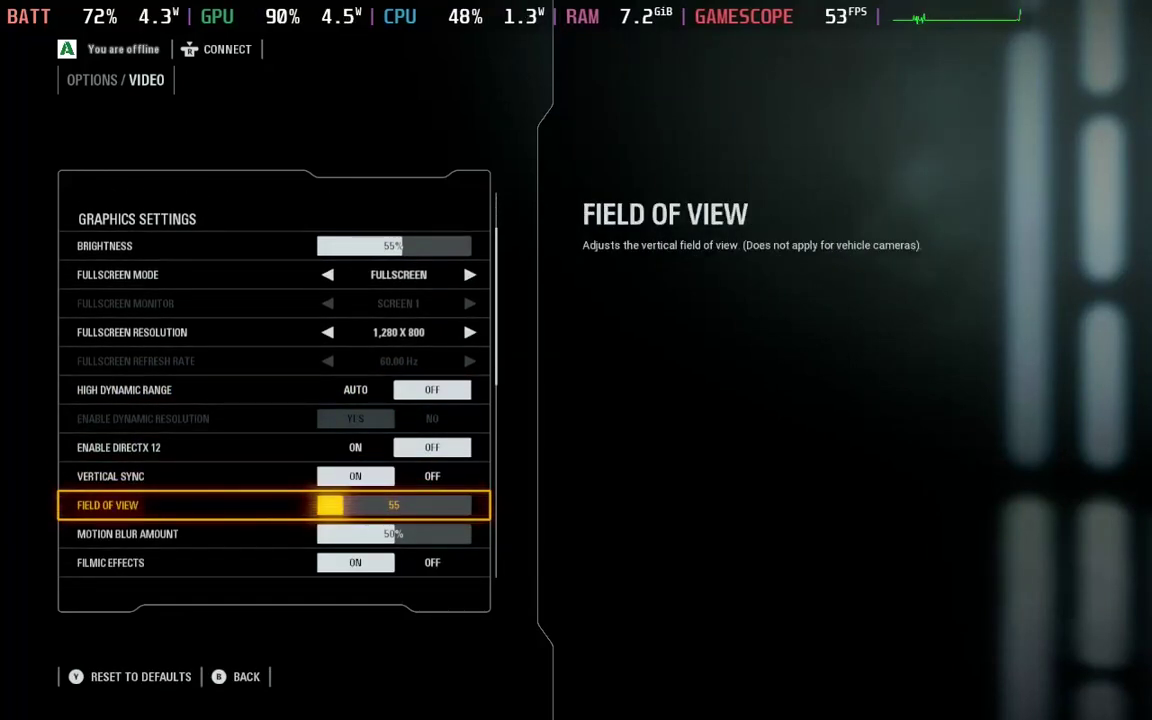
{"action": "key", "text": "Down"}
{"action": "key", "text": "Down"}
{"action": "key", "text": "Down"}
{"action": "key", "text": "Down"}
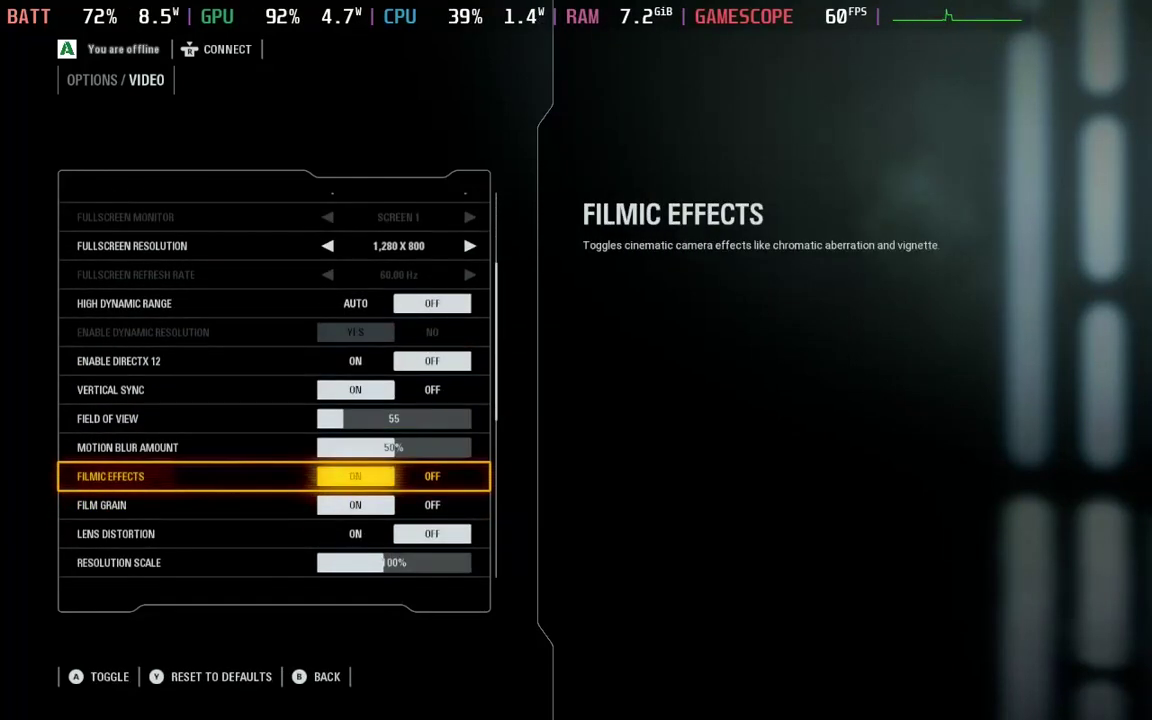
{"action": "key", "text": "Down"}
{"action": "key", "text": "Down"}
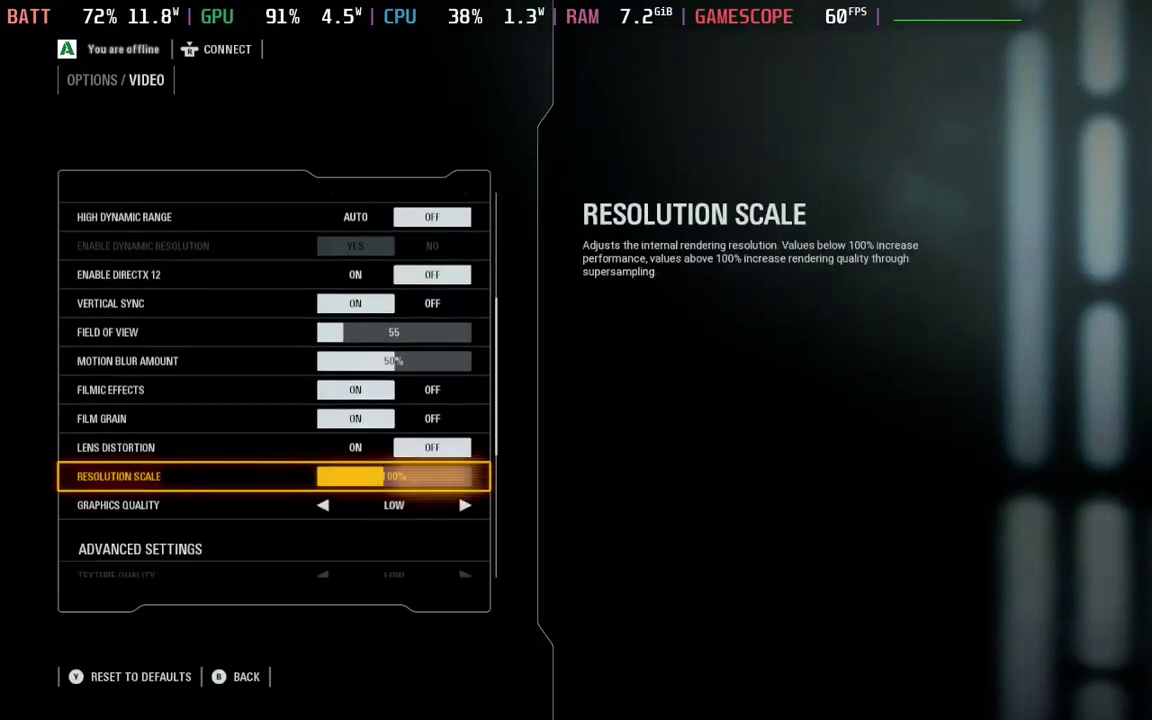